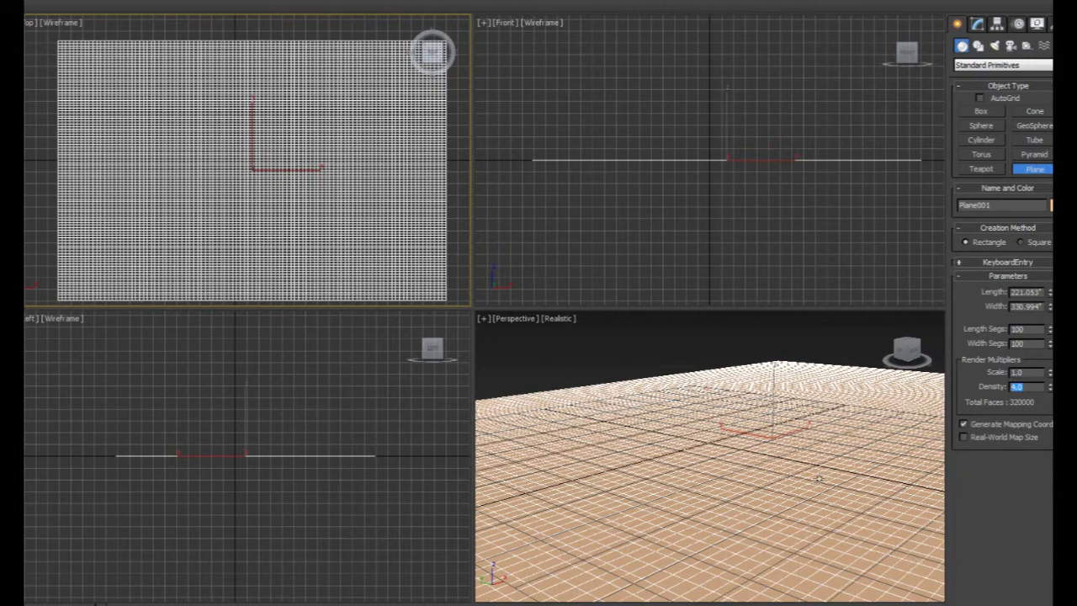
Step: Change the plane's object color to the pale cyan swatch of the 3ds Max palette
click(1051, 205)
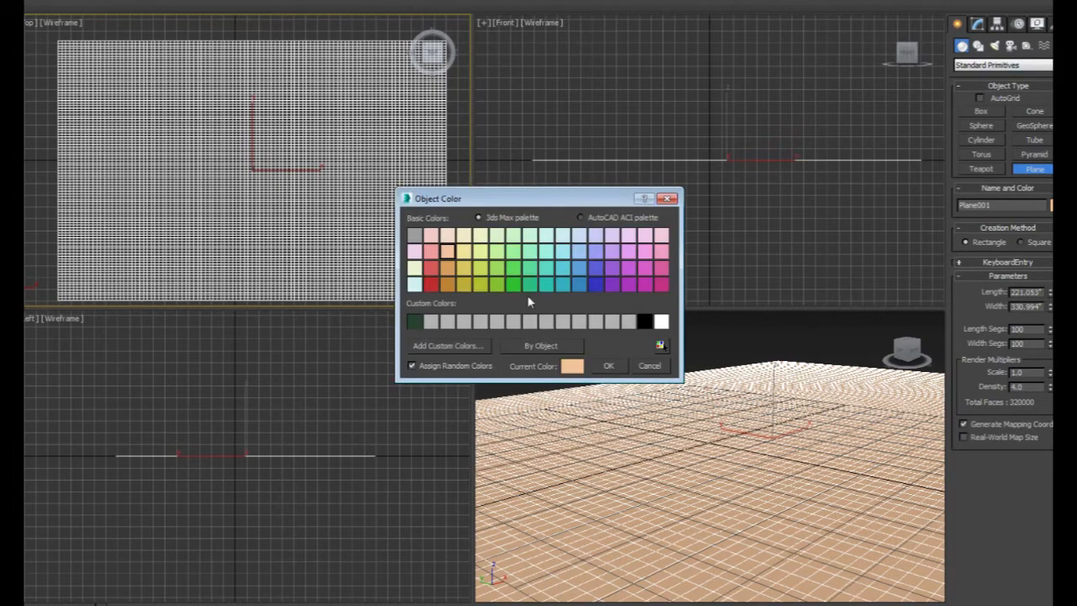
click(414, 284)
click(605, 366)
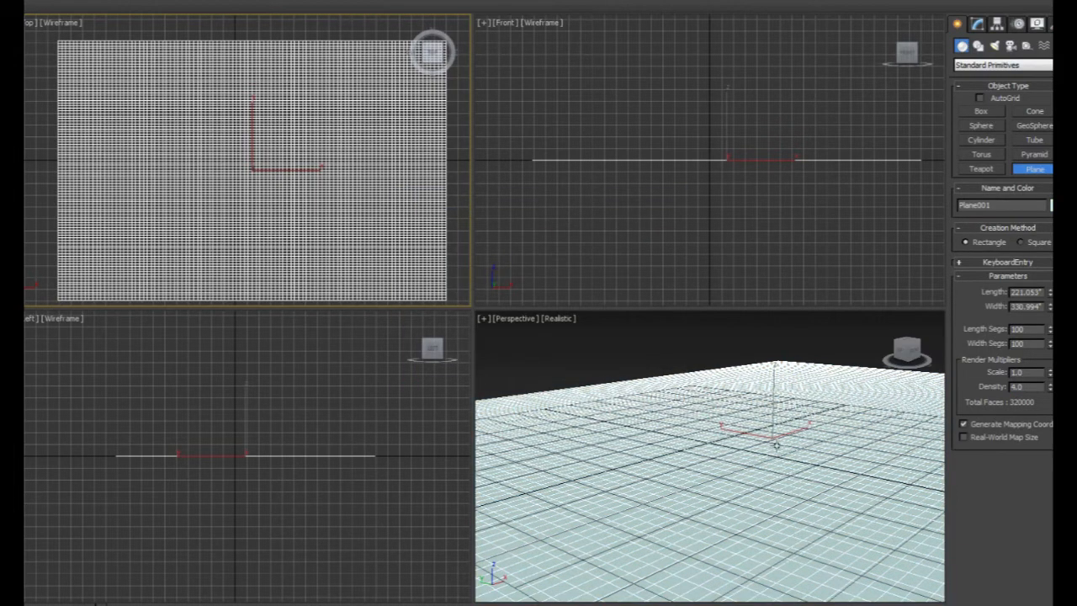
middle_drag(831, 467, 812, 445)
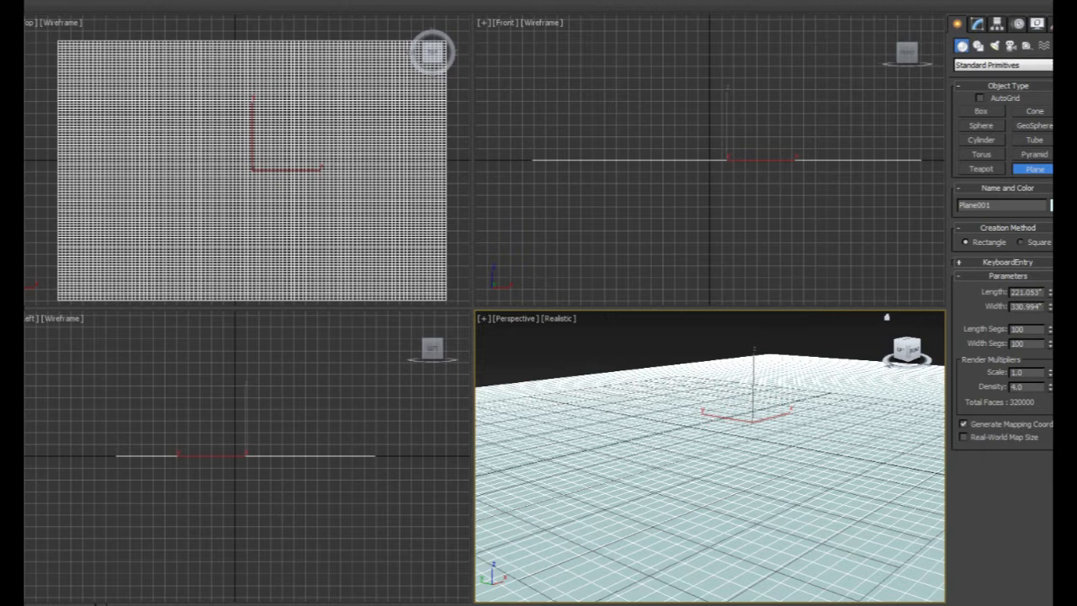
Step: Add a Noise modifier to the plane
click(978, 24)
click(1002, 62)
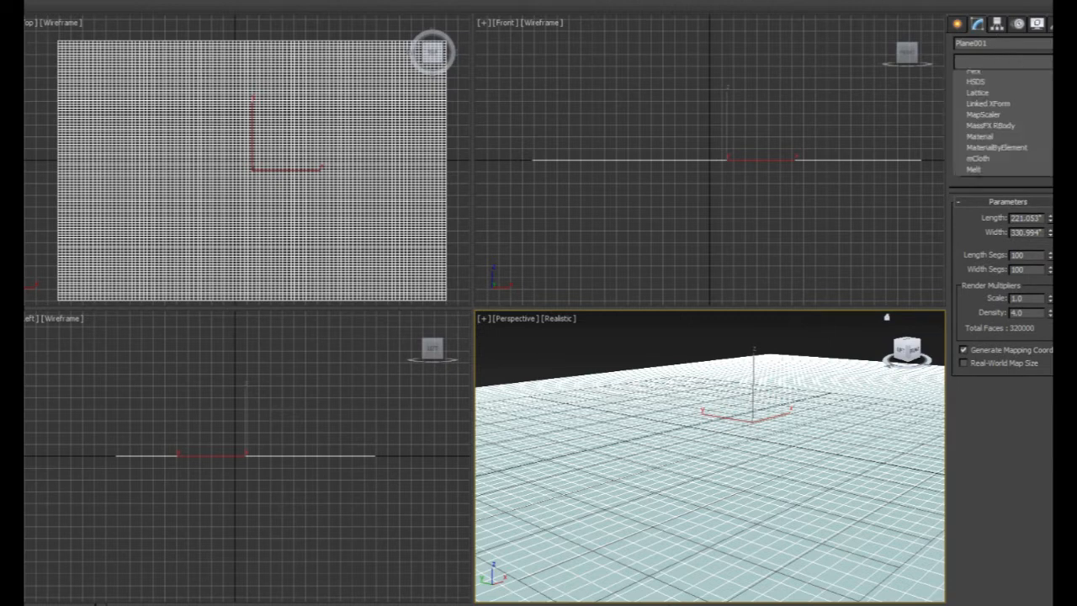
scroll(1001, 336, down, 7)
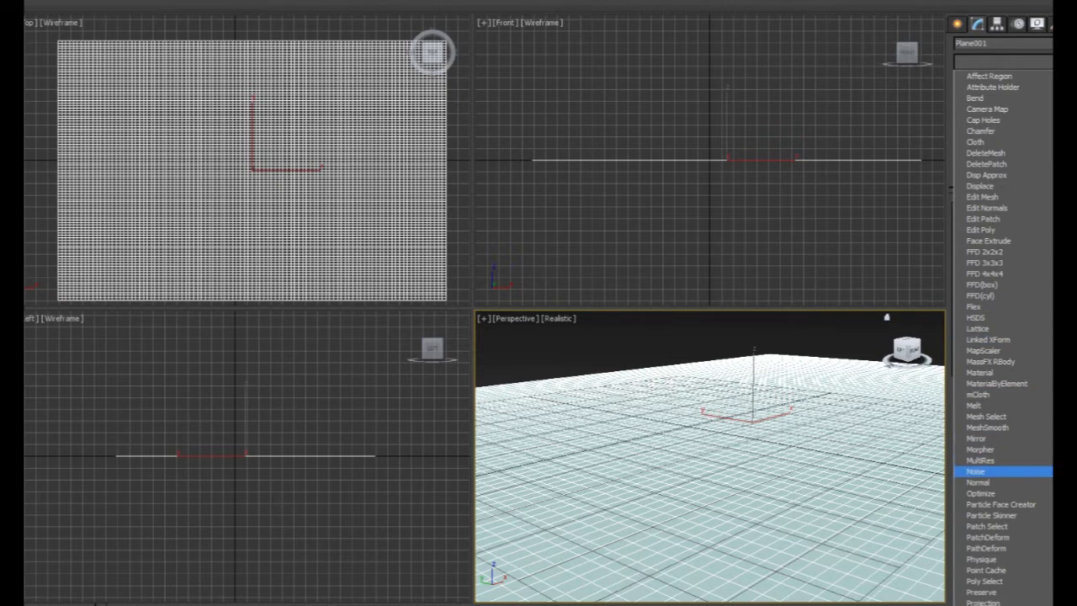
click(985, 471)
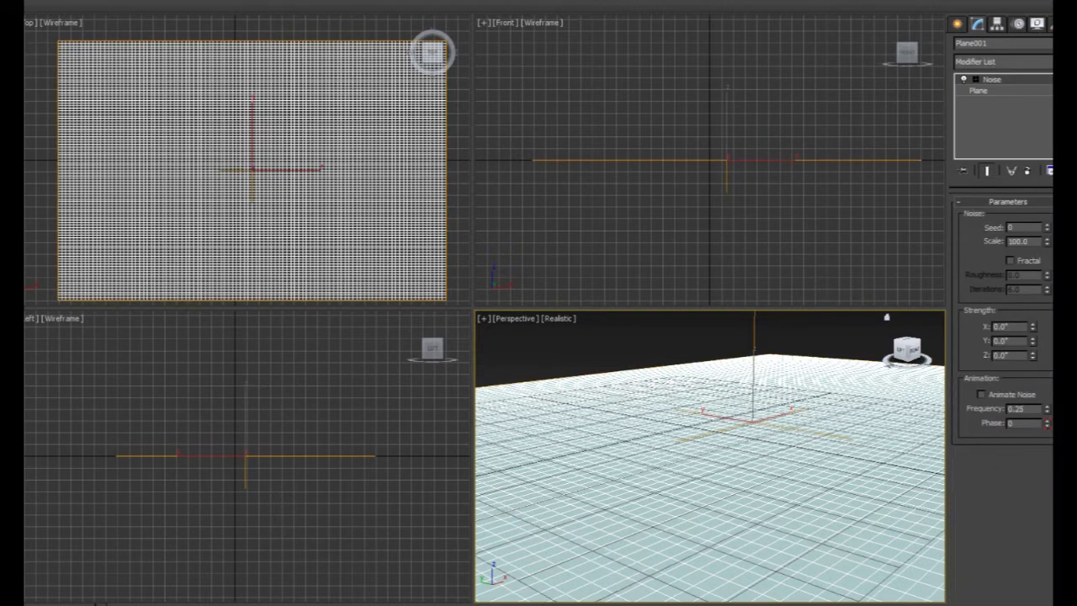
Step: Set the noise seed to 3, enable Fractal and set the Z strength to 20"
double_click(1014, 227)
click(1010, 262)
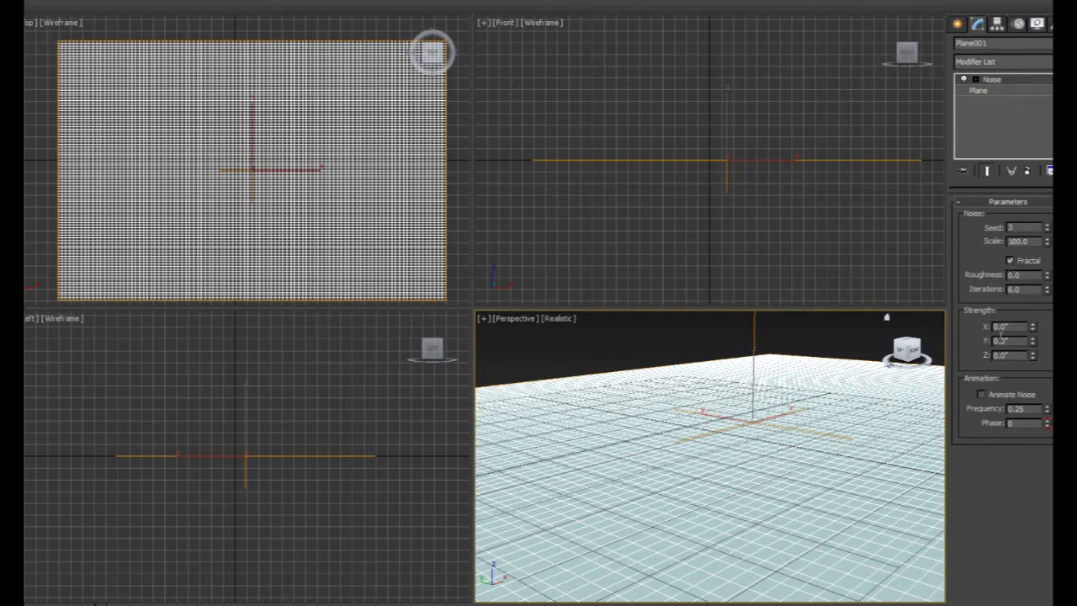
drag(1013, 355, 993, 356)
text(20)
key(Return)
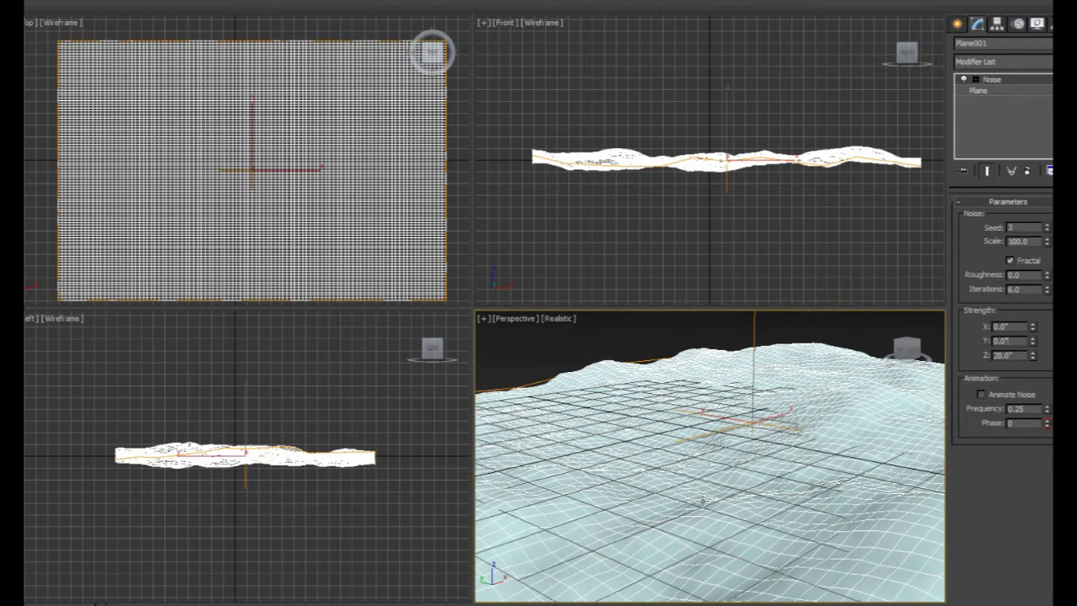
Step: Raise the Z strength of the plane's Noise modifier to 25"
click(542, 371)
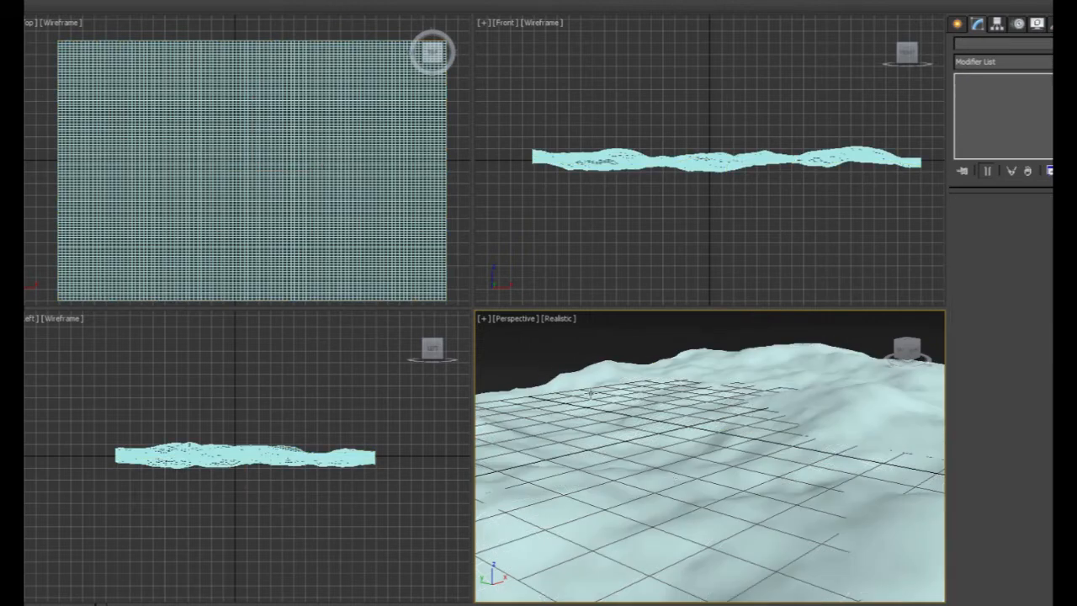
click(678, 492)
double_click(1014, 356)
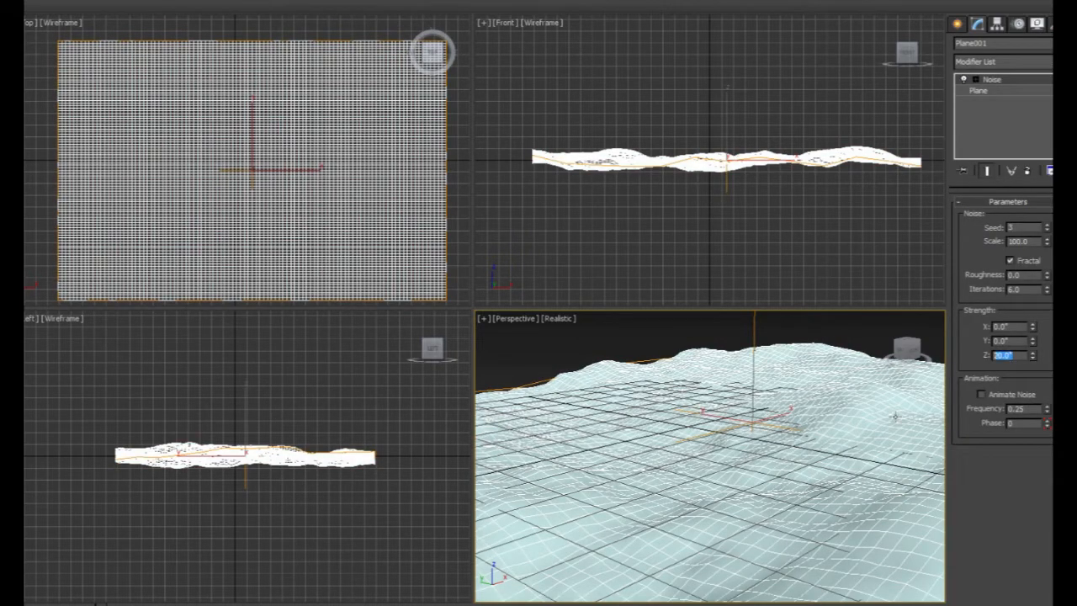
text(25)
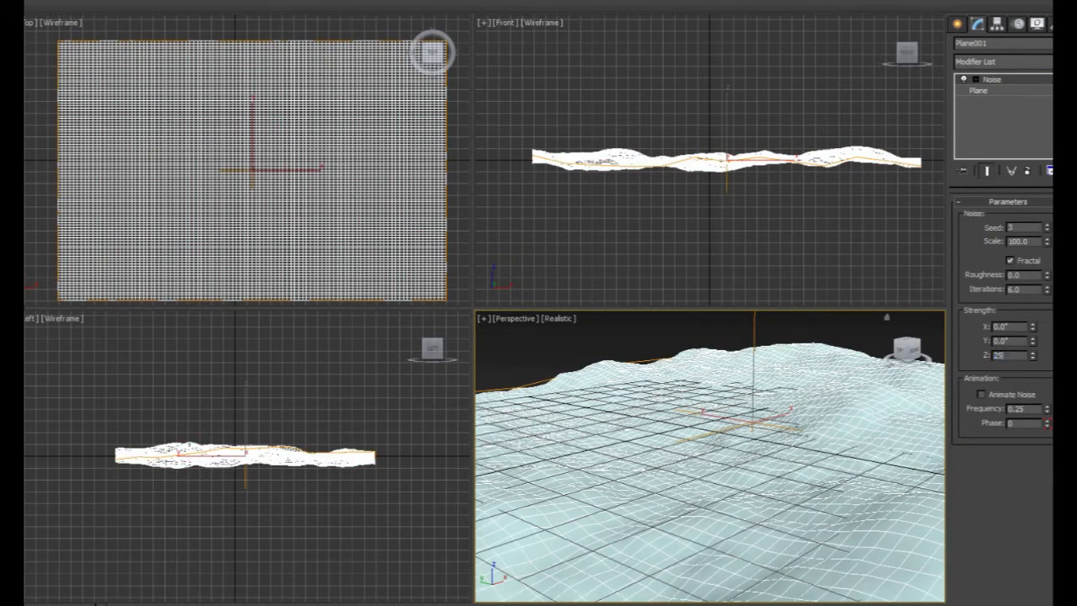
Step: Try a fractal roughness of 1 on the Noise modifier
double_click(1033, 276)
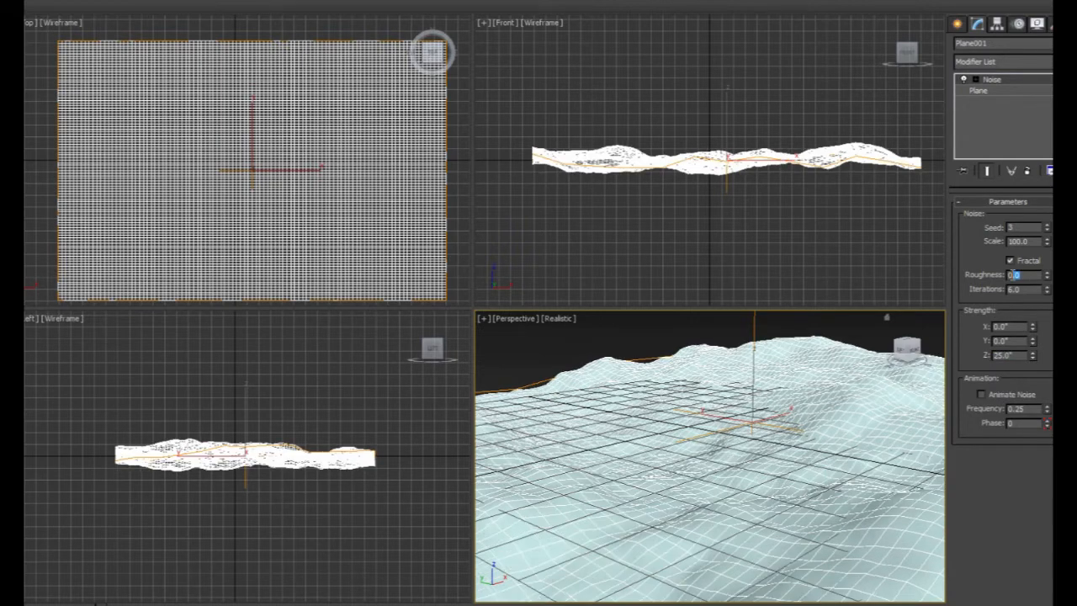
text(1)
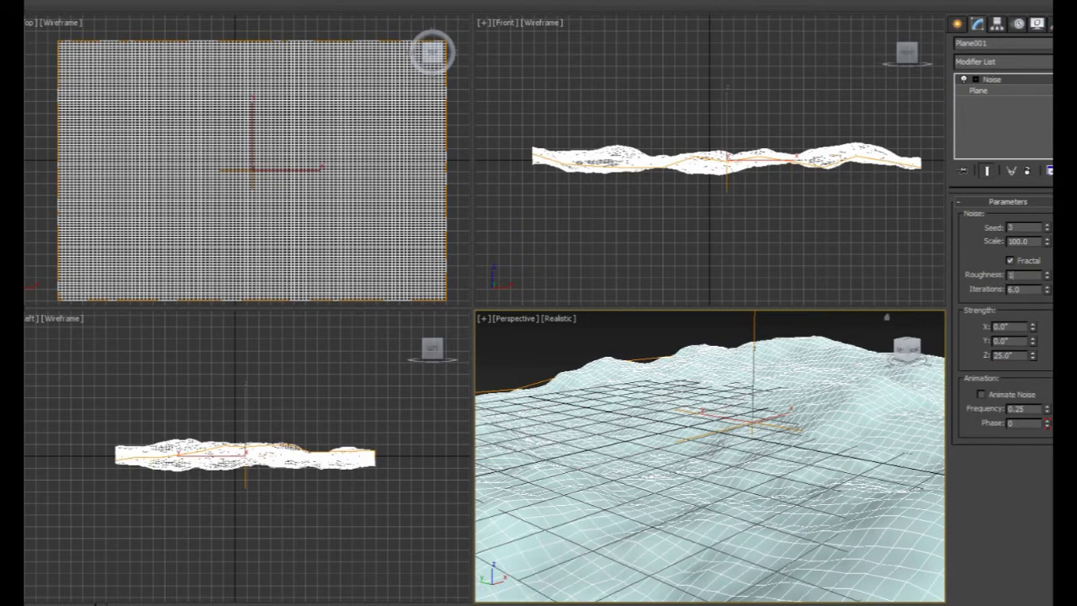
key(Return)
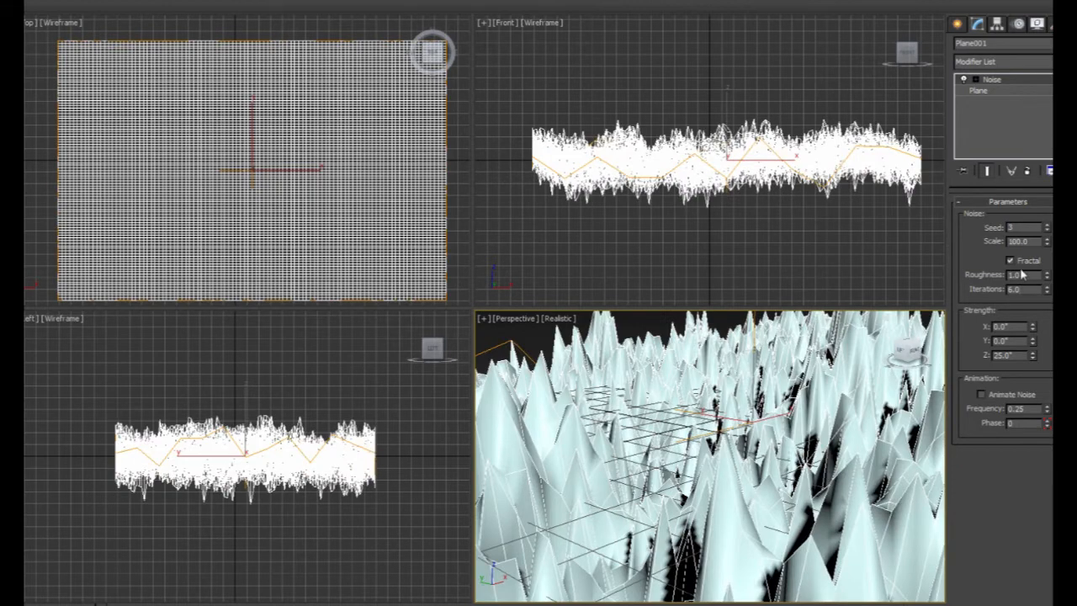
Step: Set the fractal roughness of the Noise modifier to 0.1
double_click(1016, 275)
text(.1)
key(Return)
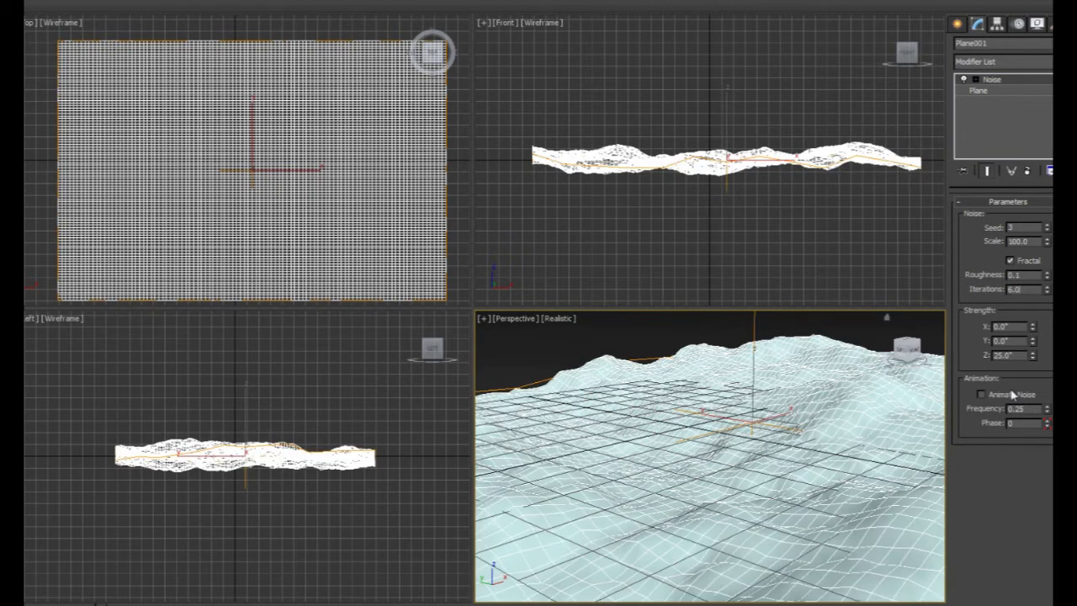
Step: Deselect the terrain, render the perspective view to examine the noise shape, and close the render
click(695, 334)
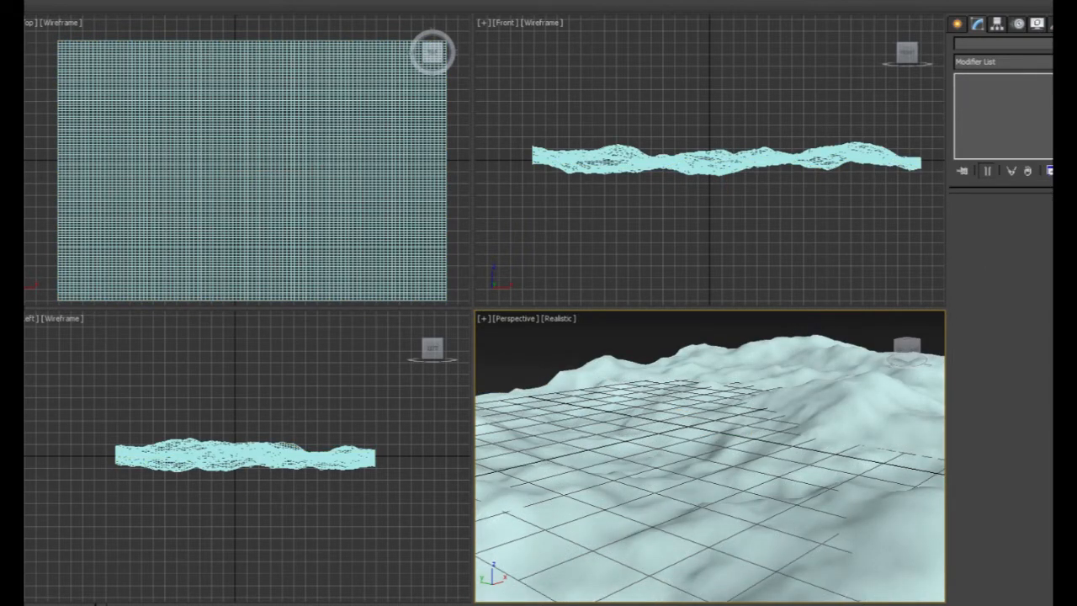
key(shift+q)
drag(851, 152, 410, 134)
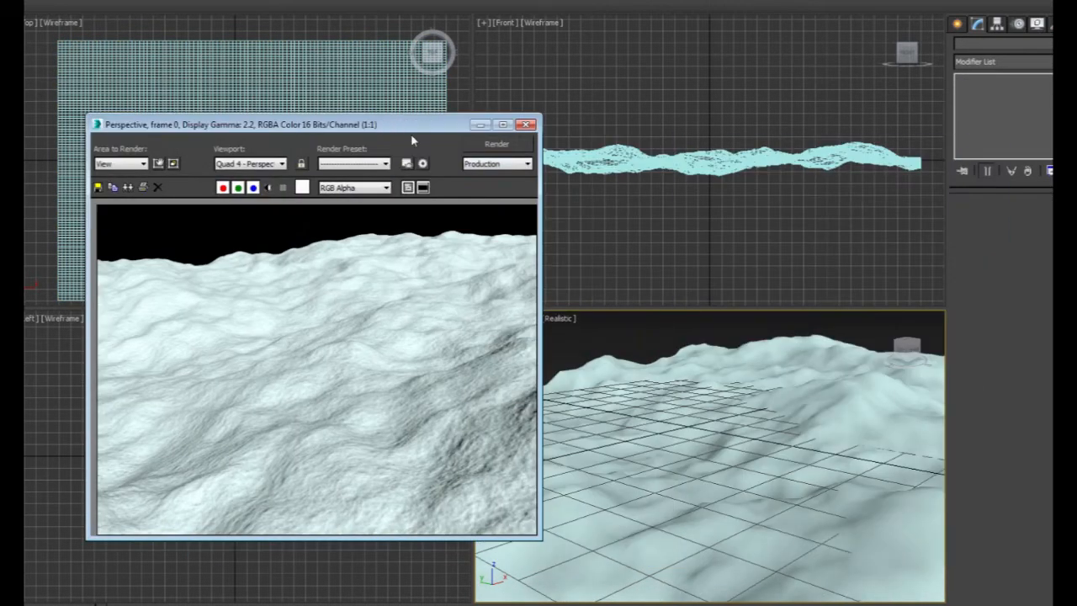
click(522, 147)
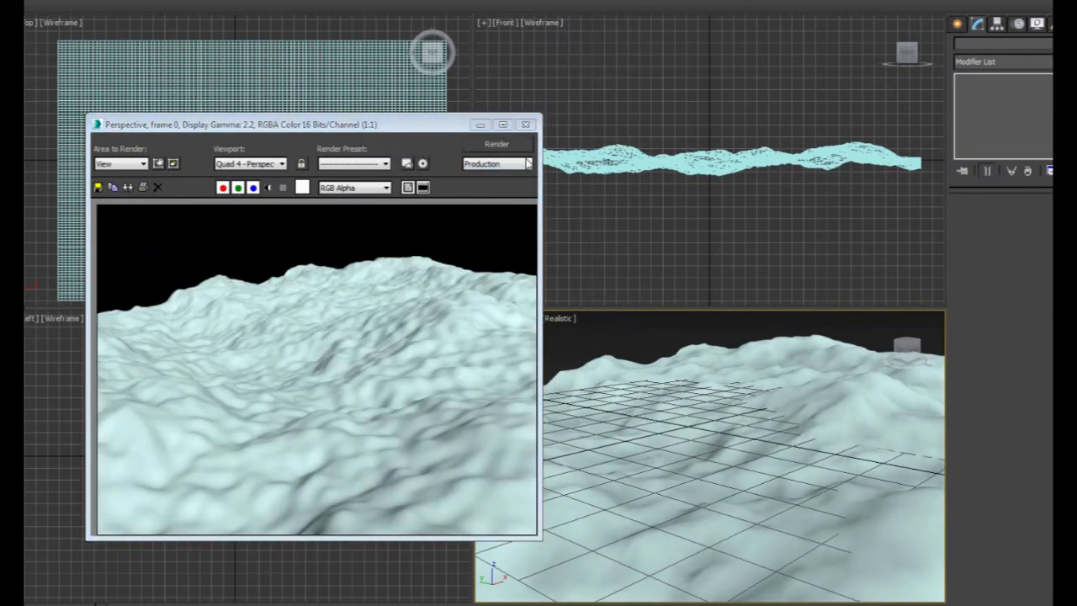
click(525, 125)
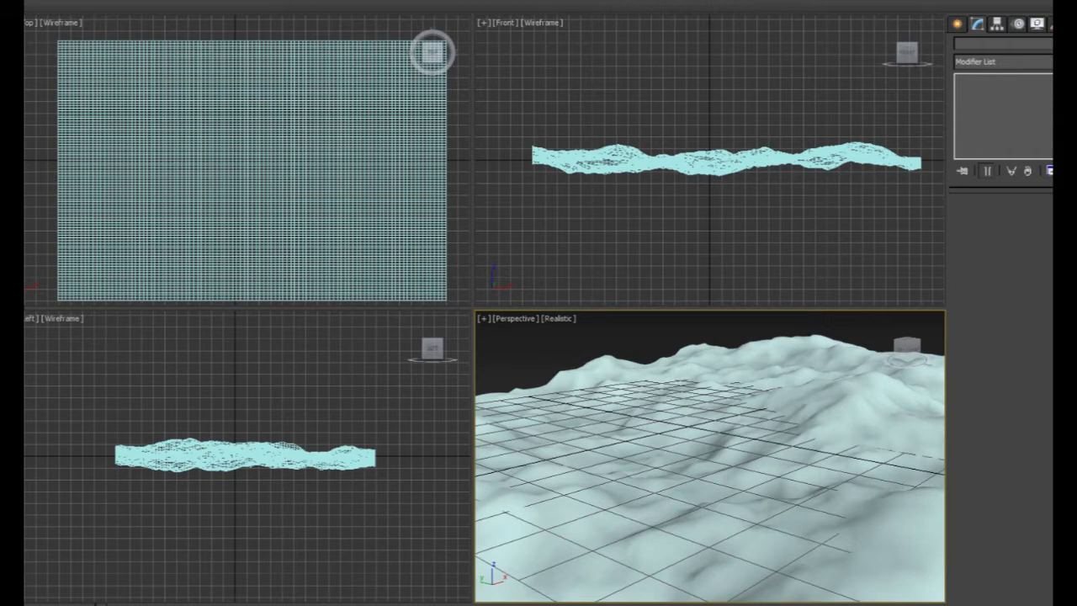
Step: Set the diffuse color of the first material slot, 01 - Default, to pure white in the Material Editor
key(m)
drag(289, 41, 272, 8)
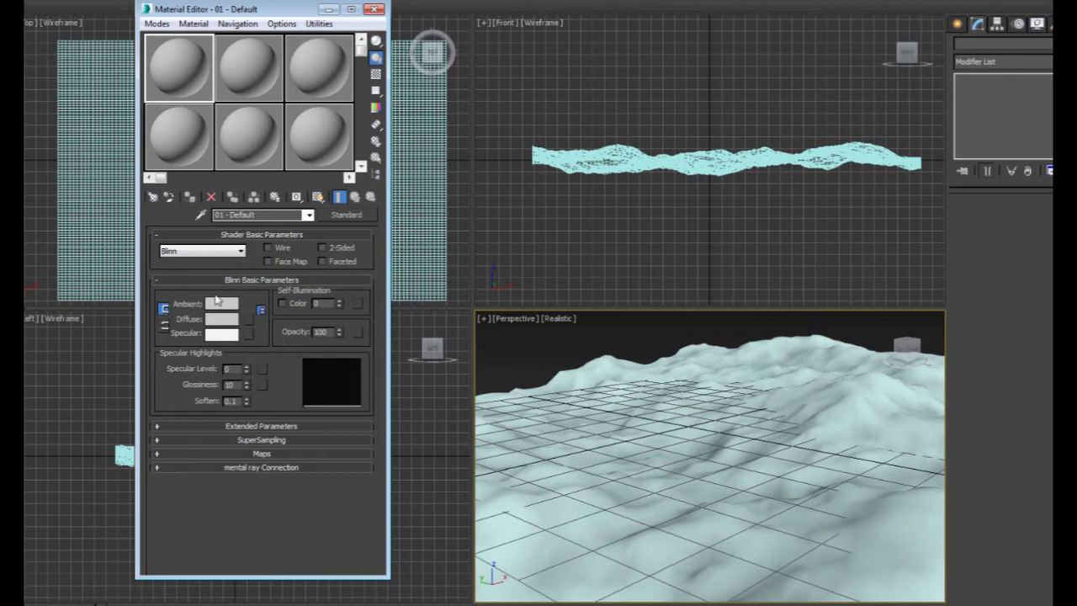
click(221, 321)
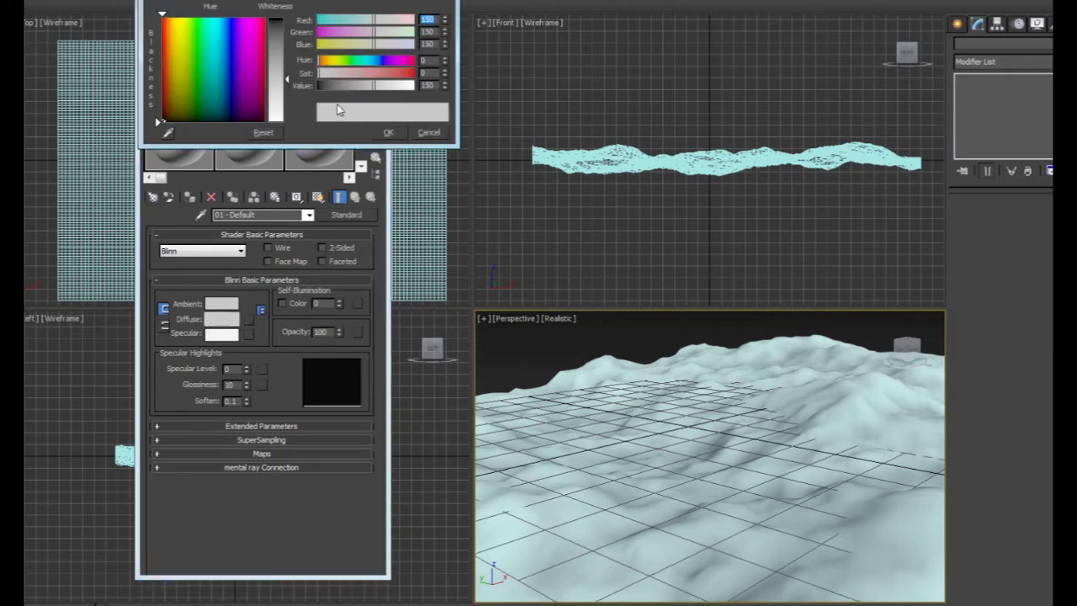
drag(288, 80, 288, 125)
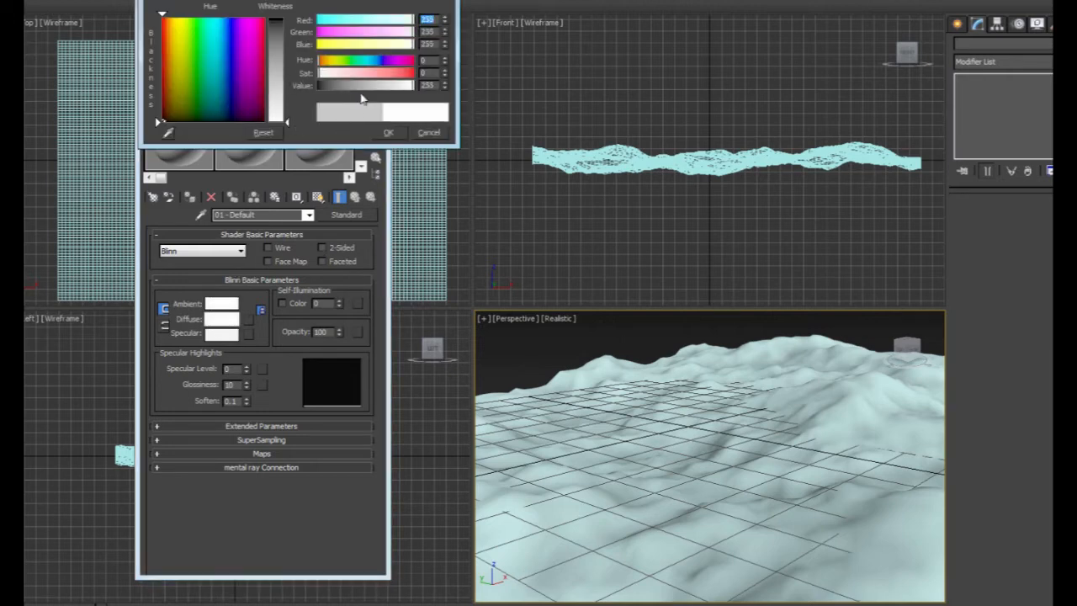
click(388, 132)
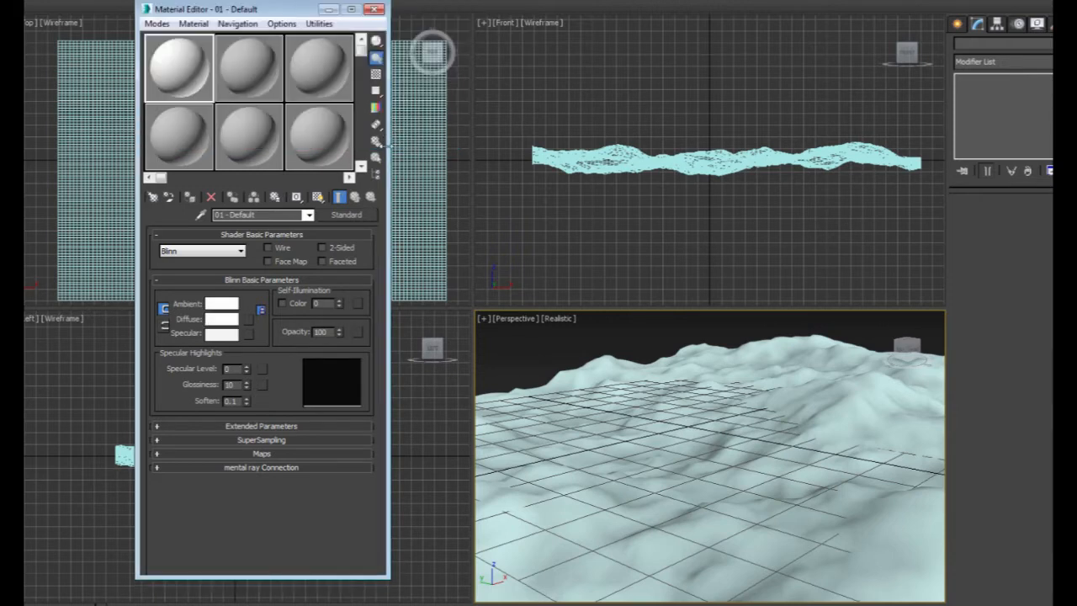
Step: Enter a new specular level for the white material's highlights
double_click(229, 368)
text(3)
text(1)
key(Return)
Step: Enable the material's Bump map and set its amount to 15
click(158, 456)
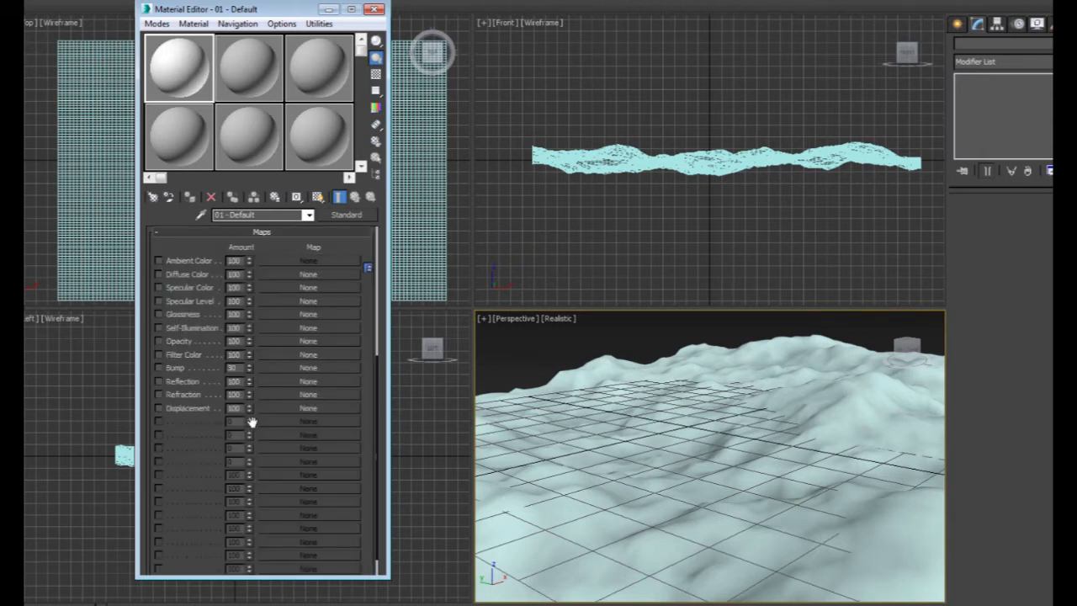
click(159, 368)
double_click(232, 367)
text(15)
Step: Assign a Composite map to the material's Bump slot
click(291, 365)
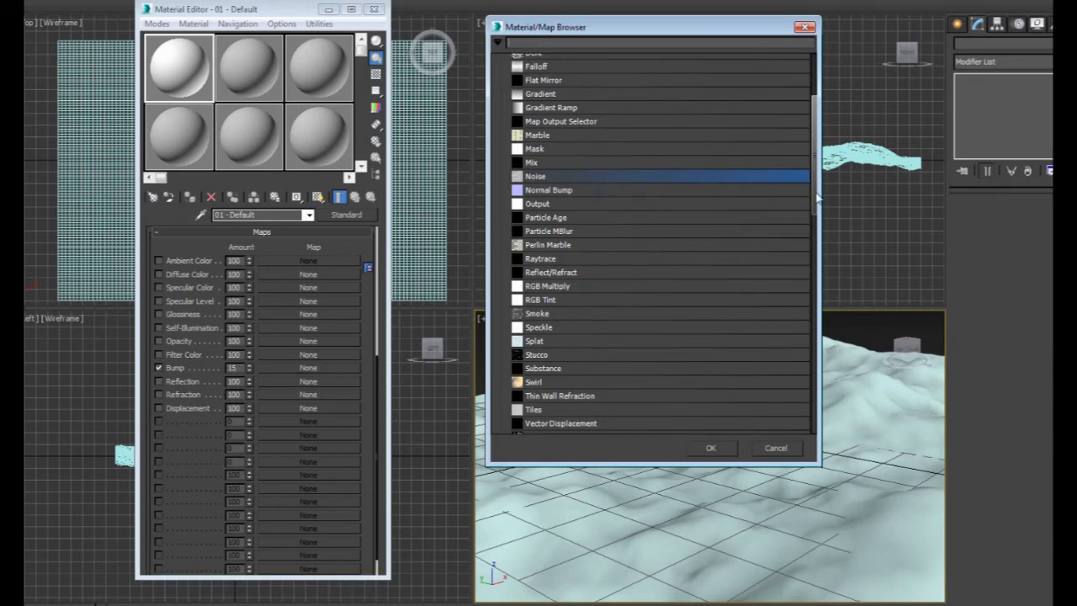
scroll(649, 164, up, 5)
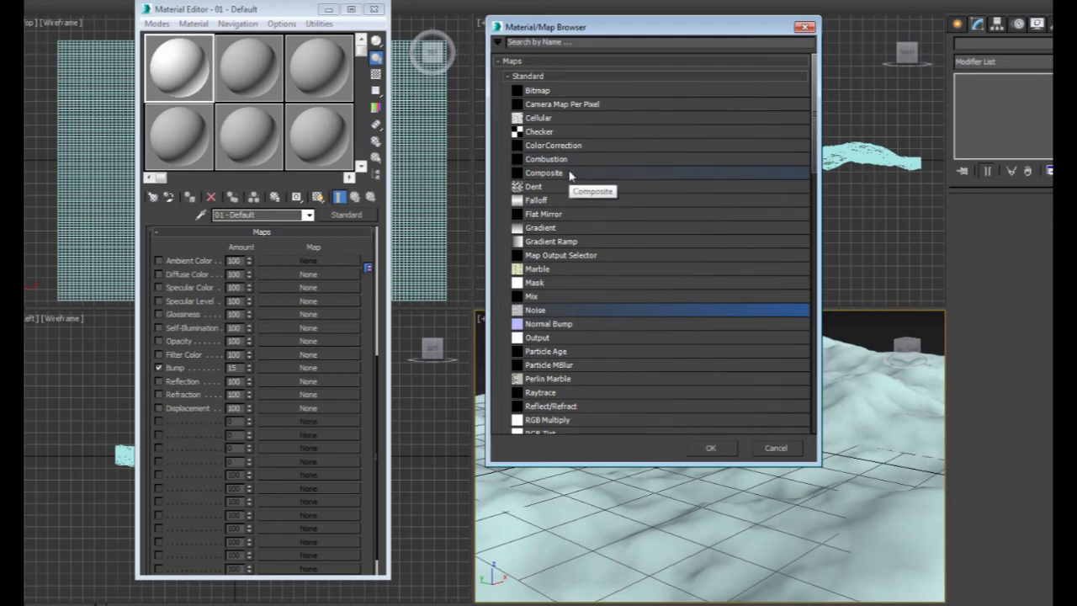
click(570, 174)
click(710, 450)
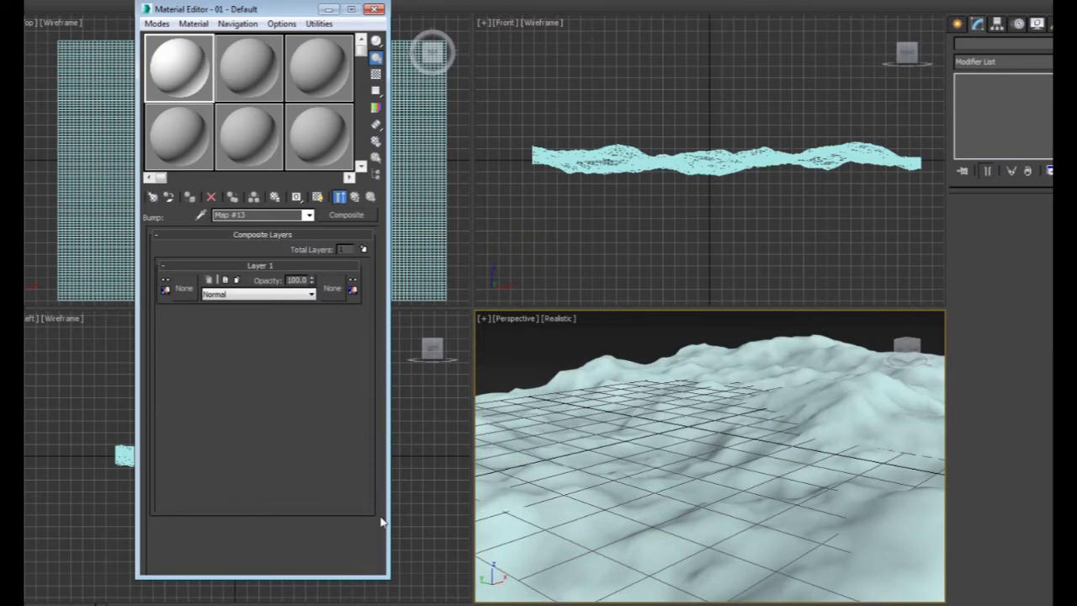
Step: Assign a Speckle map to Layer 1 of the Composite bump map
click(185, 290)
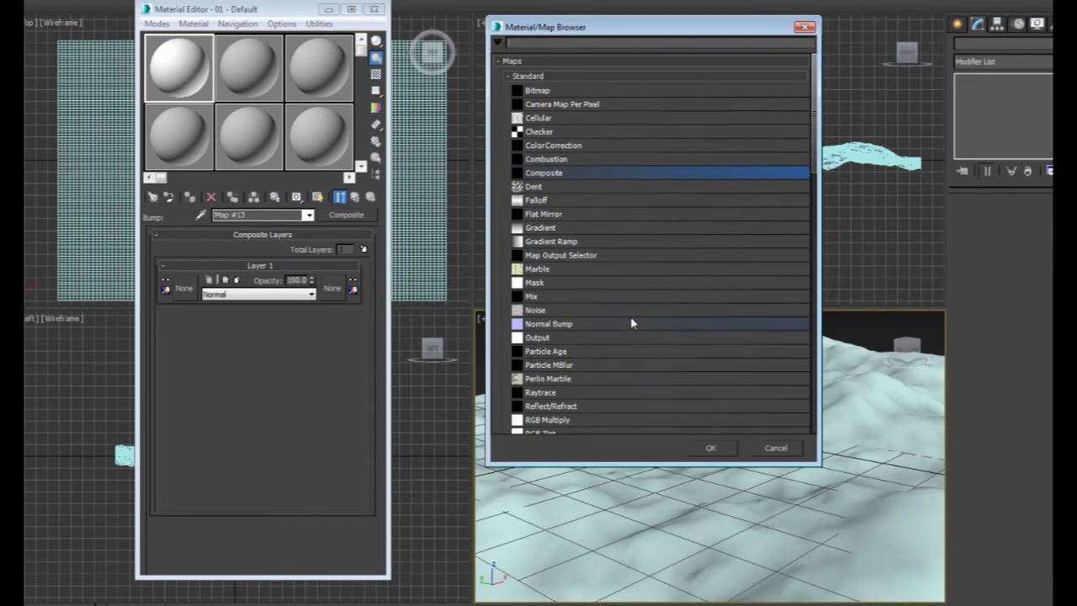
scroll(732, 286, down, 5)
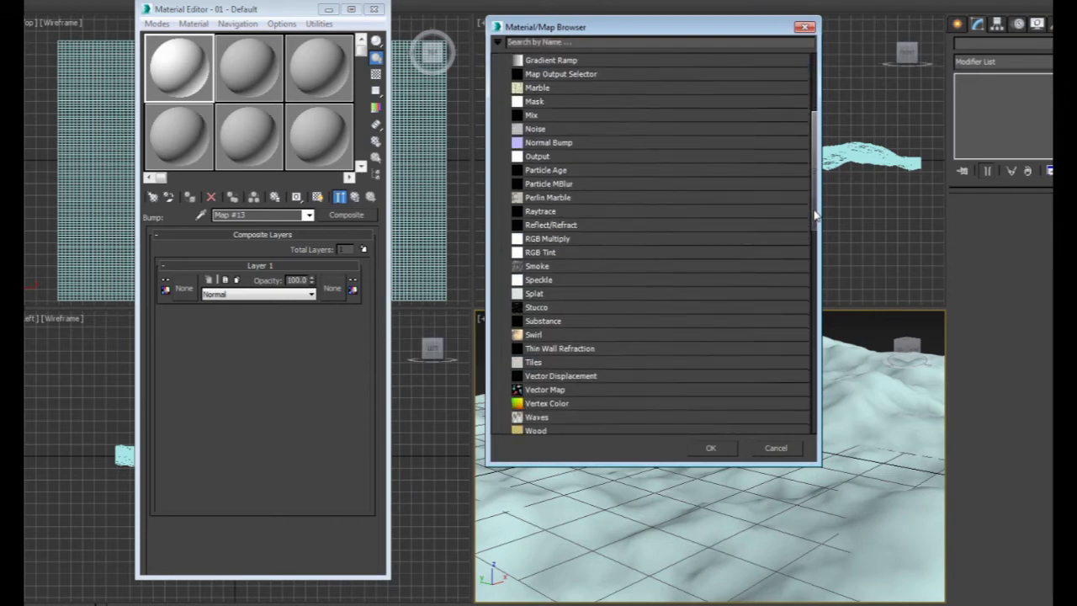
click(580, 277)
click(711, 447)
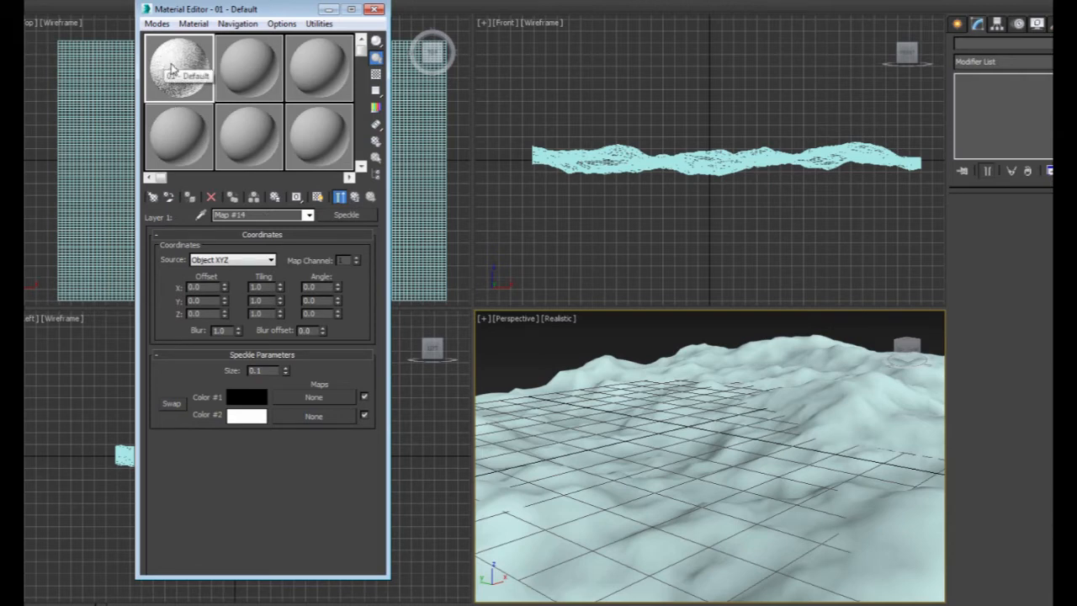
Step: Apply the white material to the terrain with its map shown in the viewport, and return to the Composite map level
drag(184, 67, 767, 491)
click(318, 197)
click(357, 199)
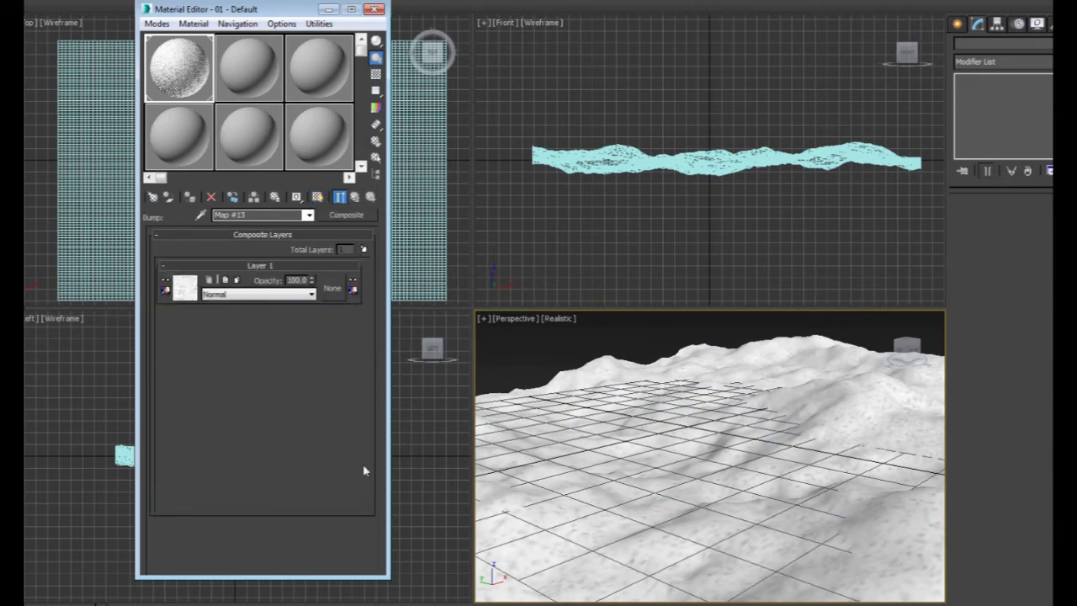
Step: Render the perspective view to check the speckled bump on the terrain, and close the render
key(shift+q)
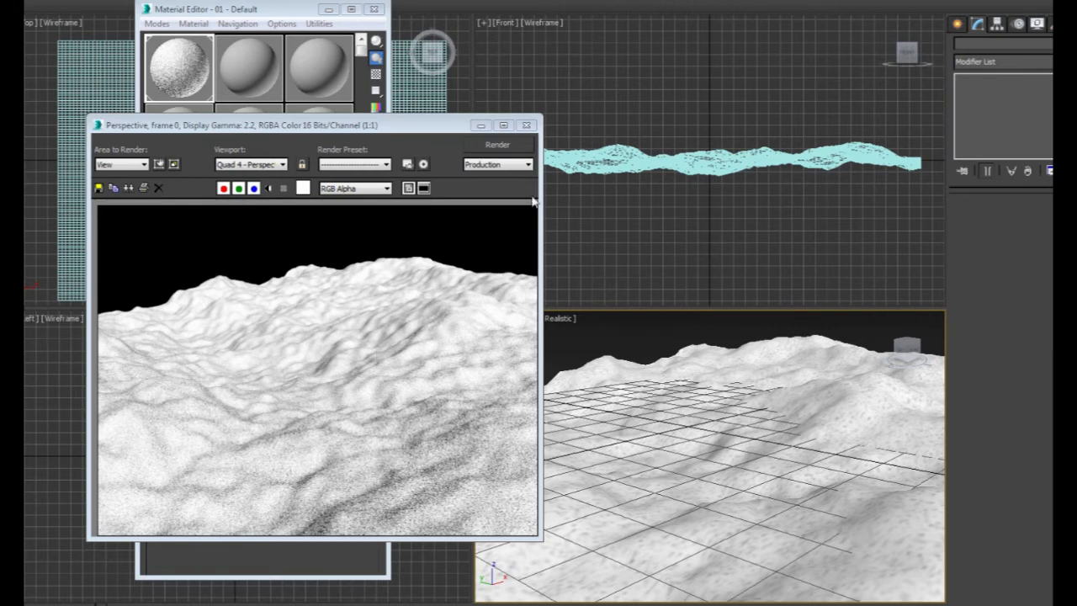
click(526, 125)
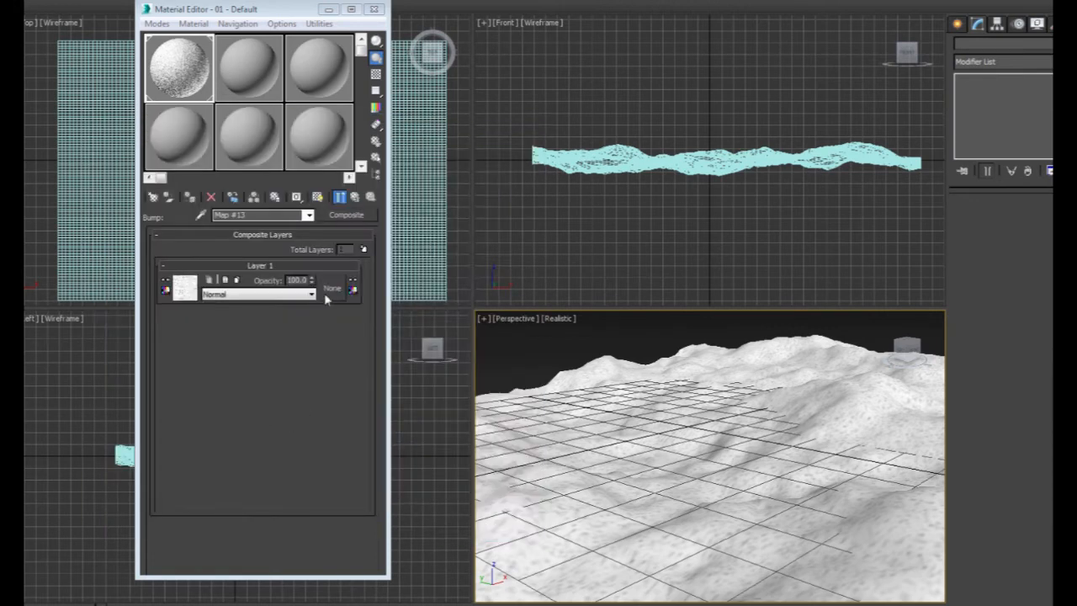
Step: Add a second layer to the Composite bump map, assign it a Speckle map with size 5, and return to the Composite level
click(363, 251)
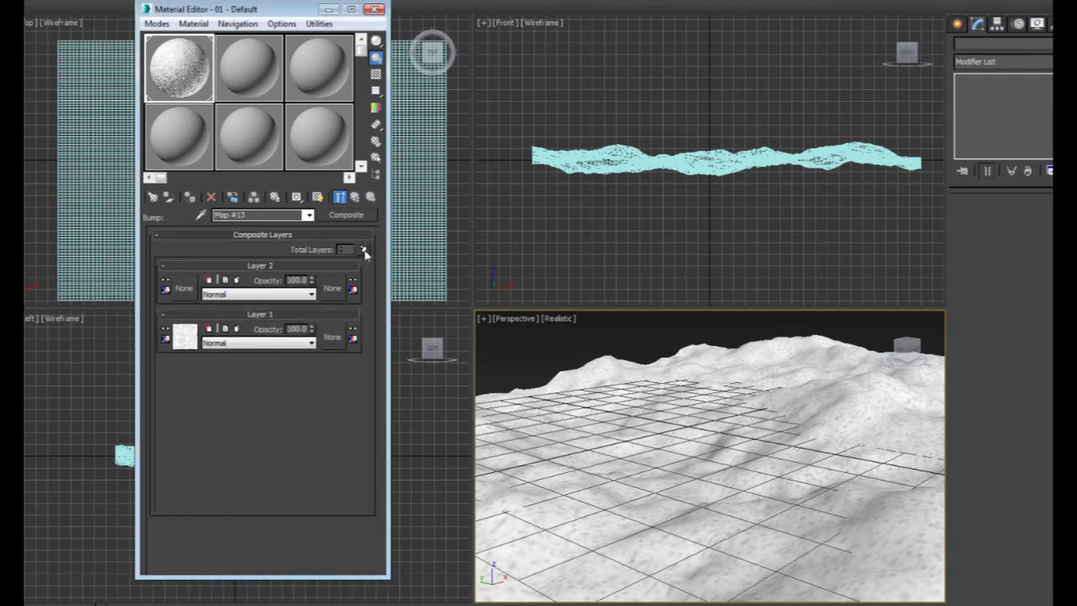
click(184, 289)
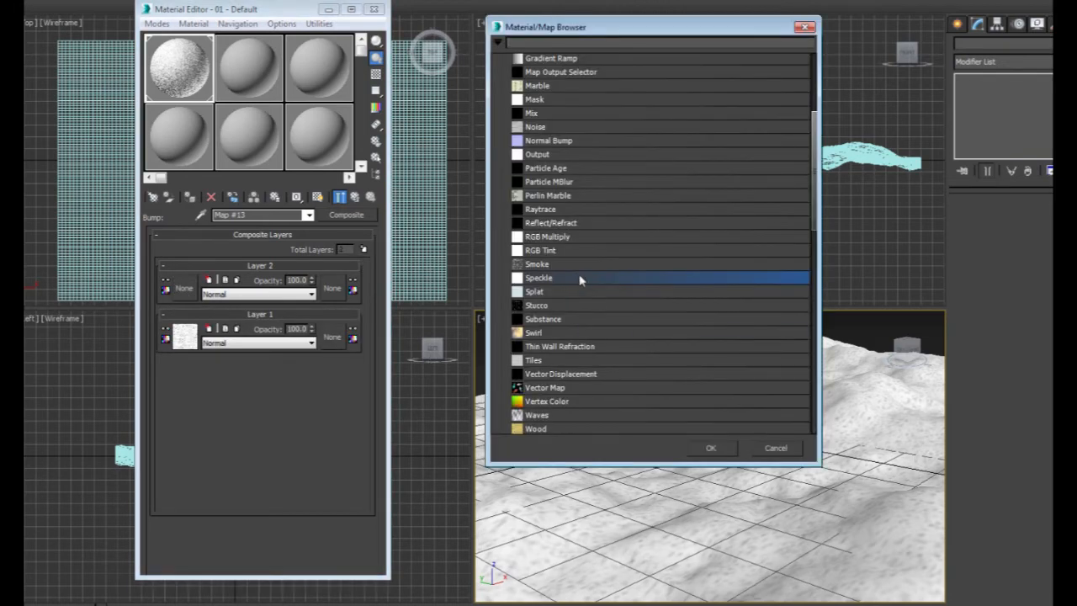
click(723, 452)
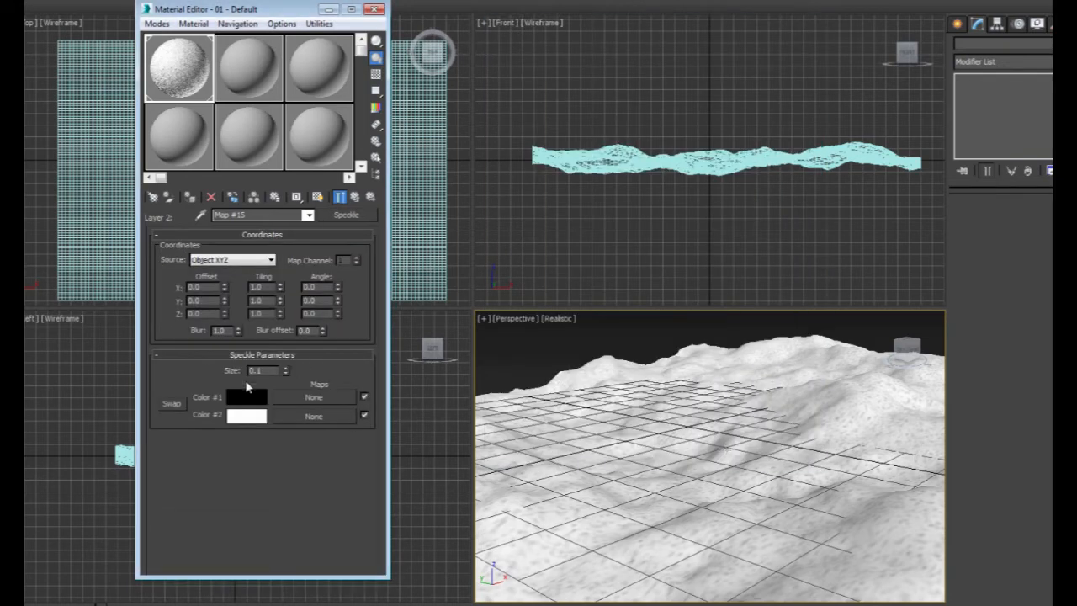
drag(271, 370, 240, 372)
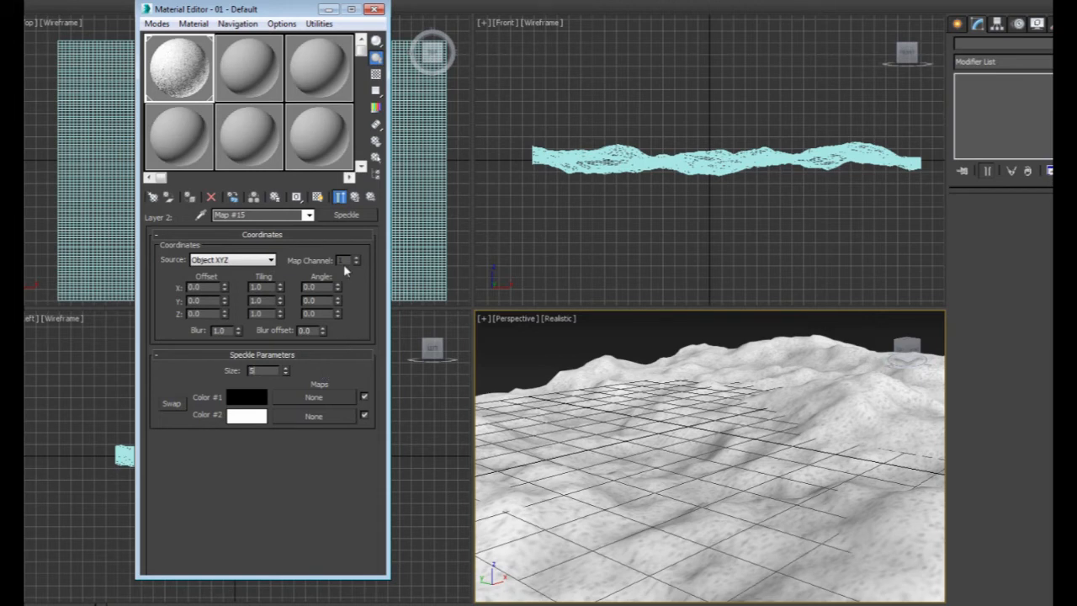
click(355, 196)
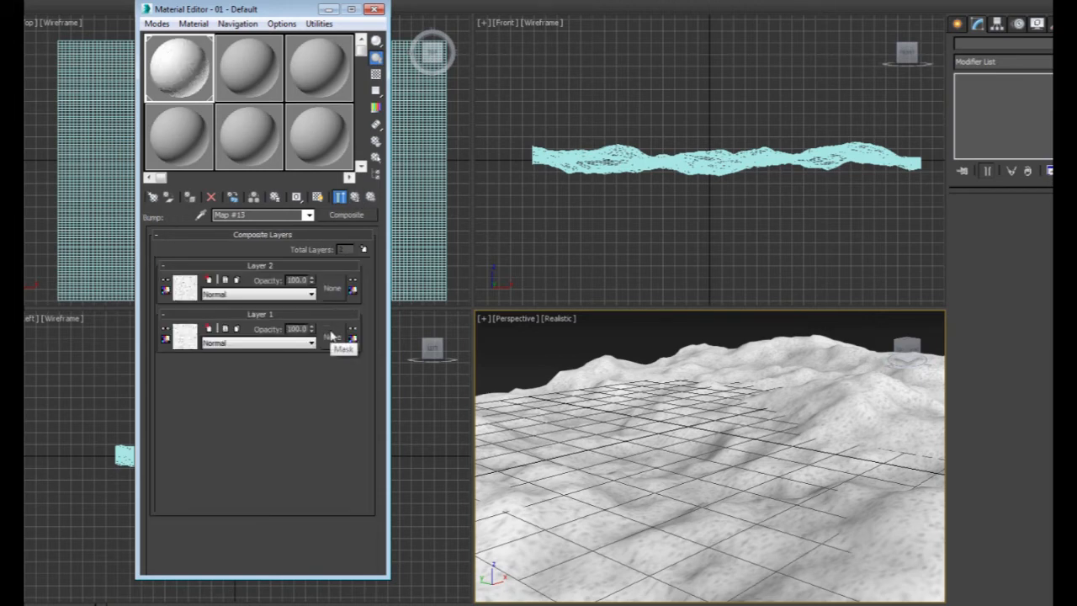
Step: Set Layer 2's blend mode to Addition with 50 opacity, and render the perspective view to check the bump
click(261, 294)
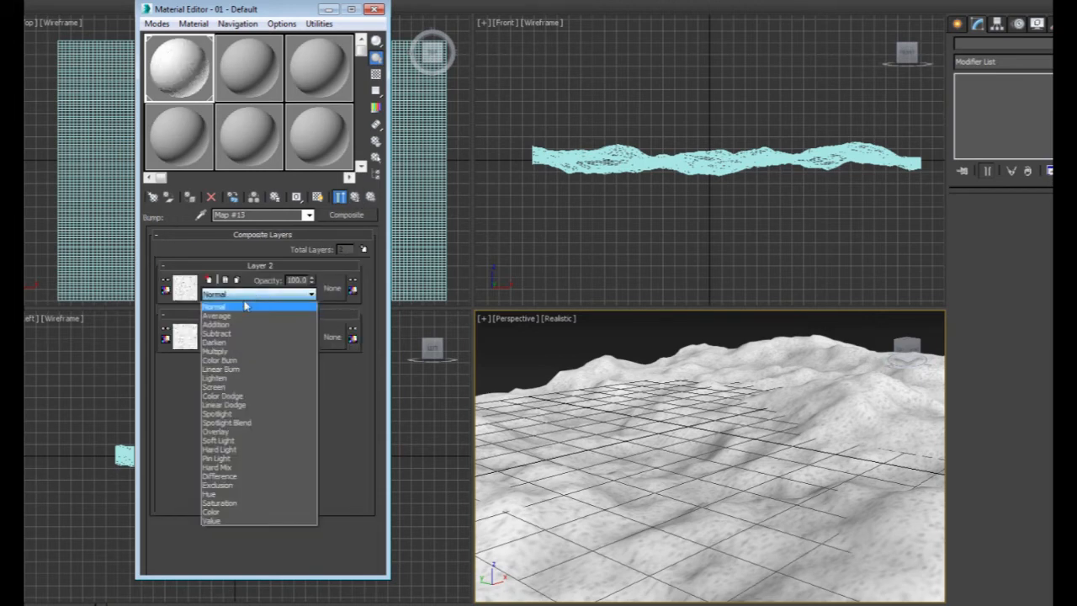
click(223, 326)
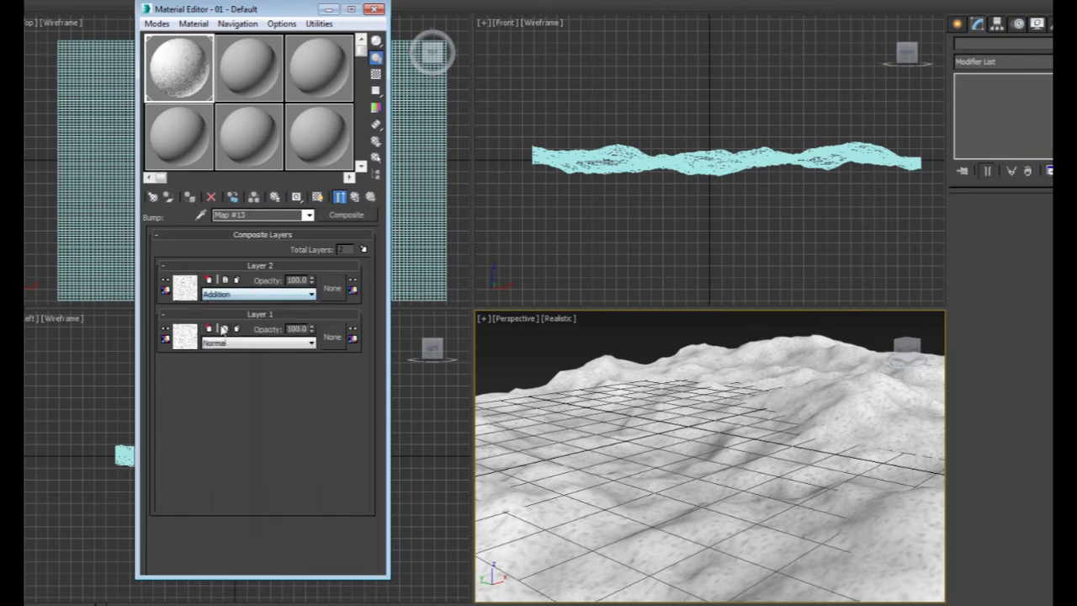
click(241, 294)
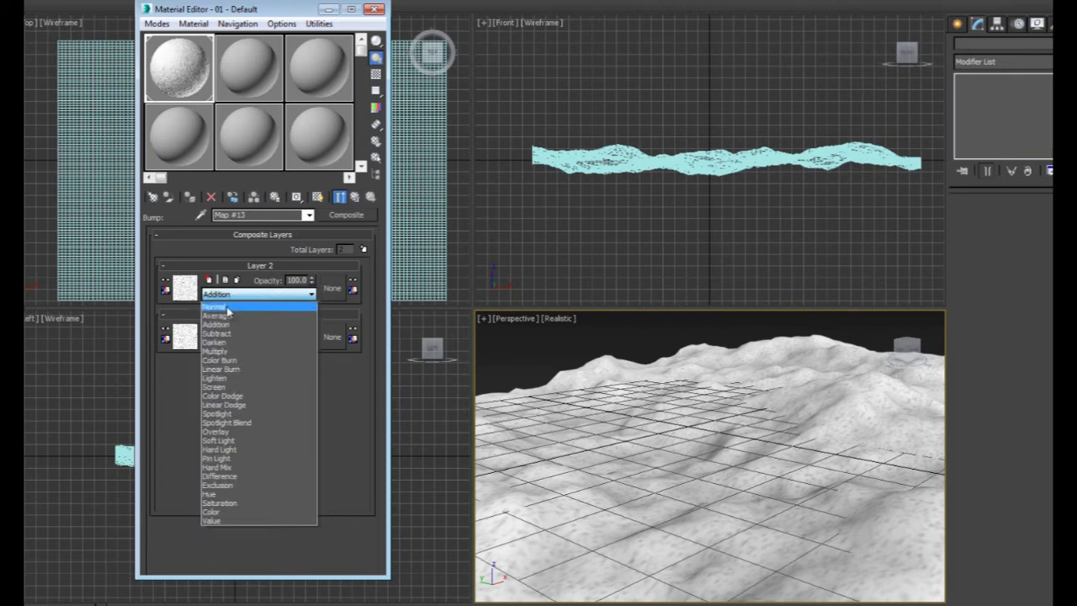
click(223, 327)
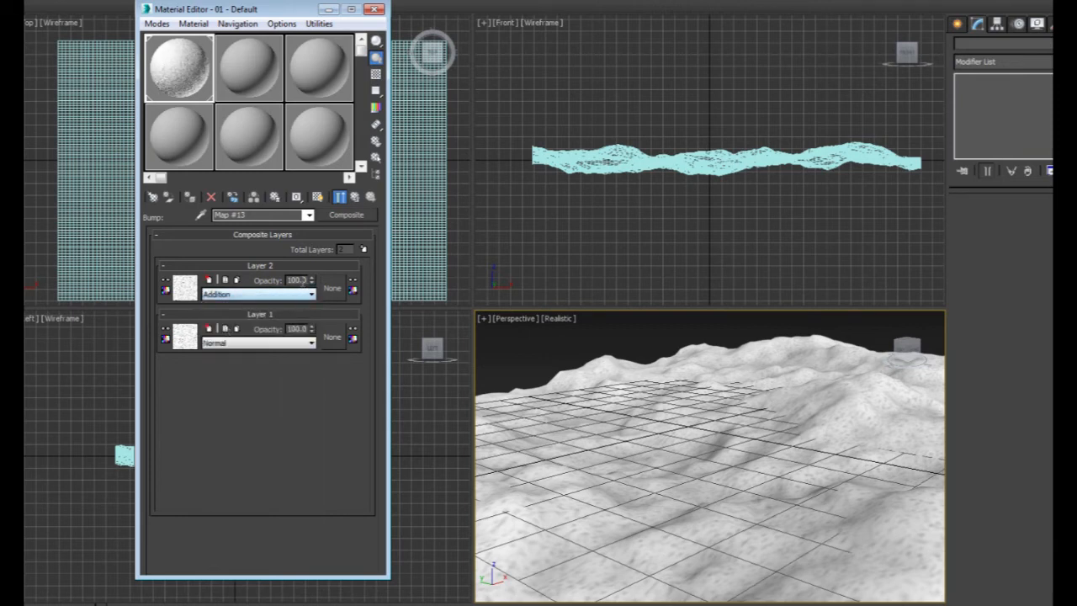
double_click(295, 280)
text(50)
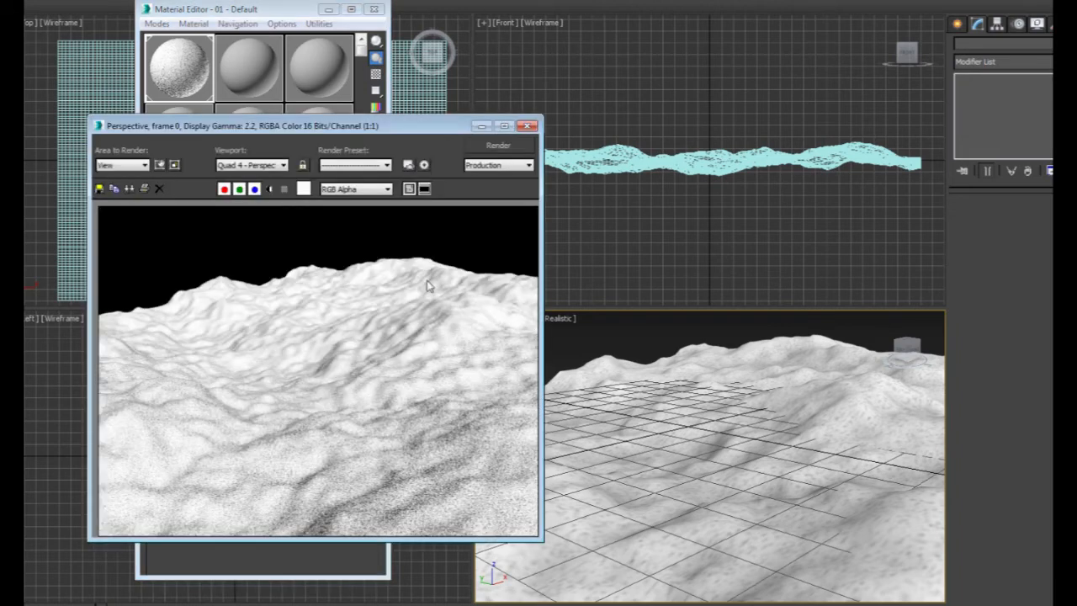
click(493, 145)
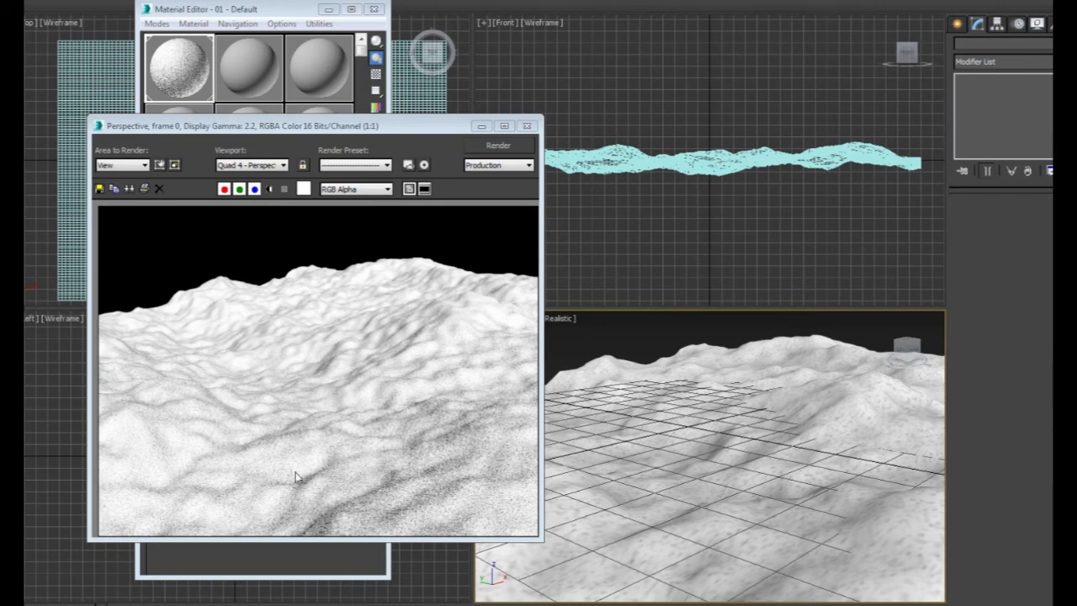
click(527, 126)
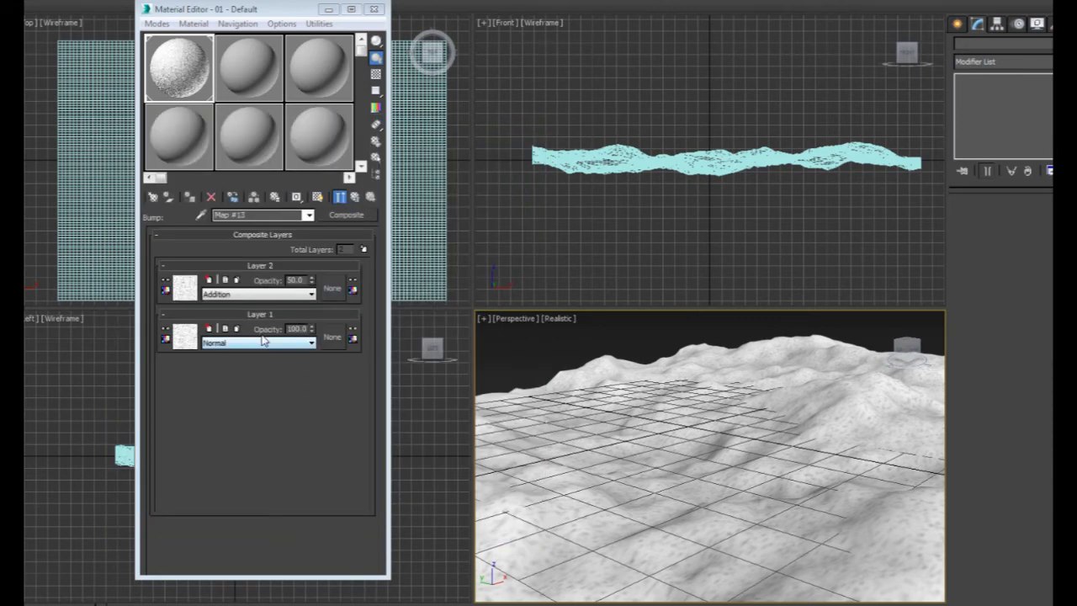
Step: Set the size of Layer 1's Speckle map to 10 and render the perspective view again to check it
click(185, 336)
double_click(266, 371)
text(10)
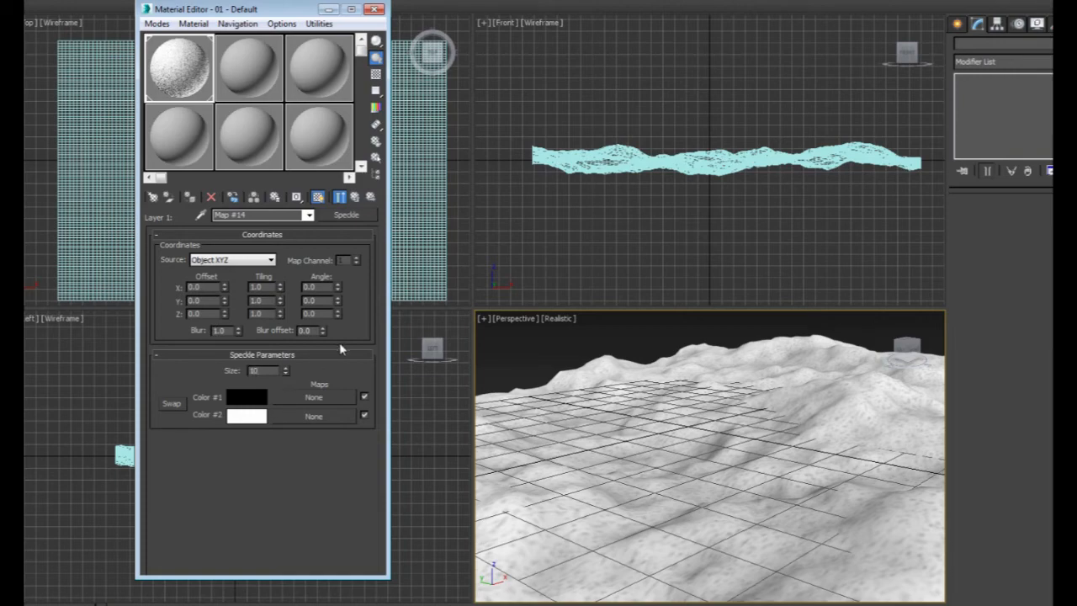
click(354, 197)
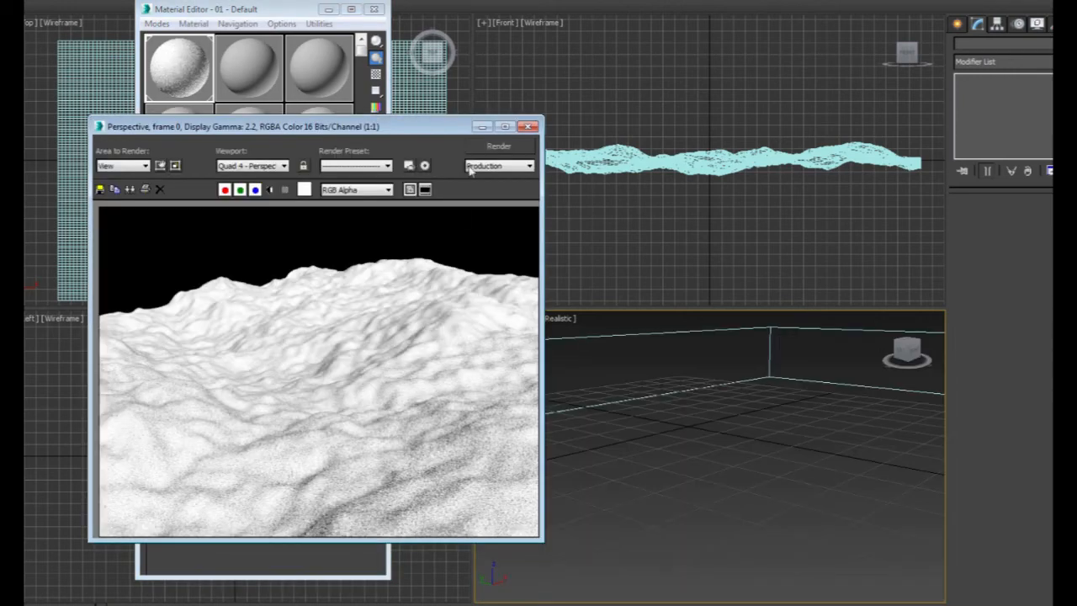
click(488, 144)
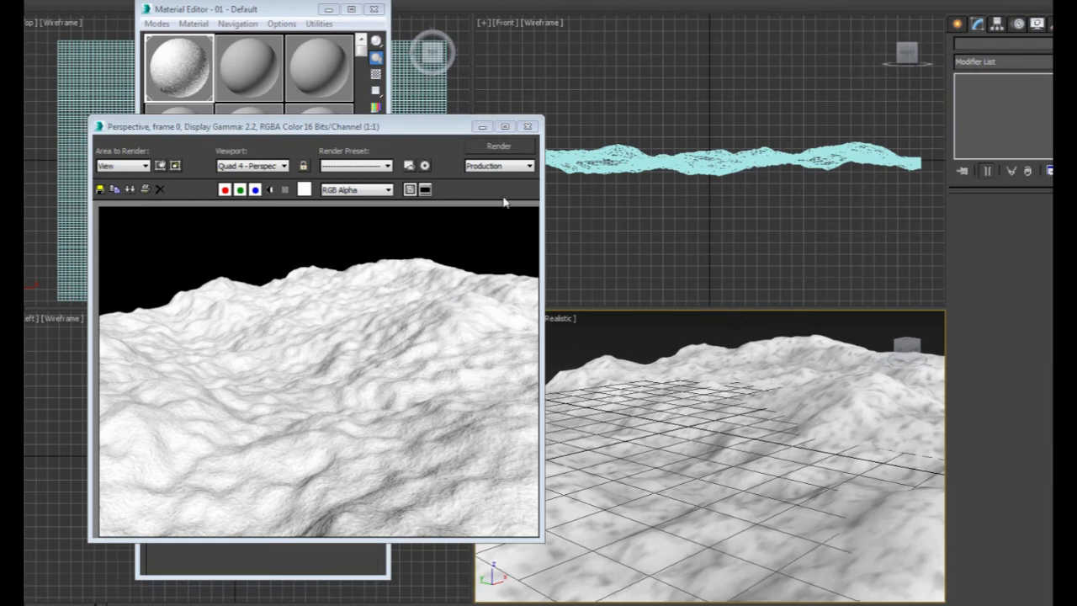
click(527, 126)
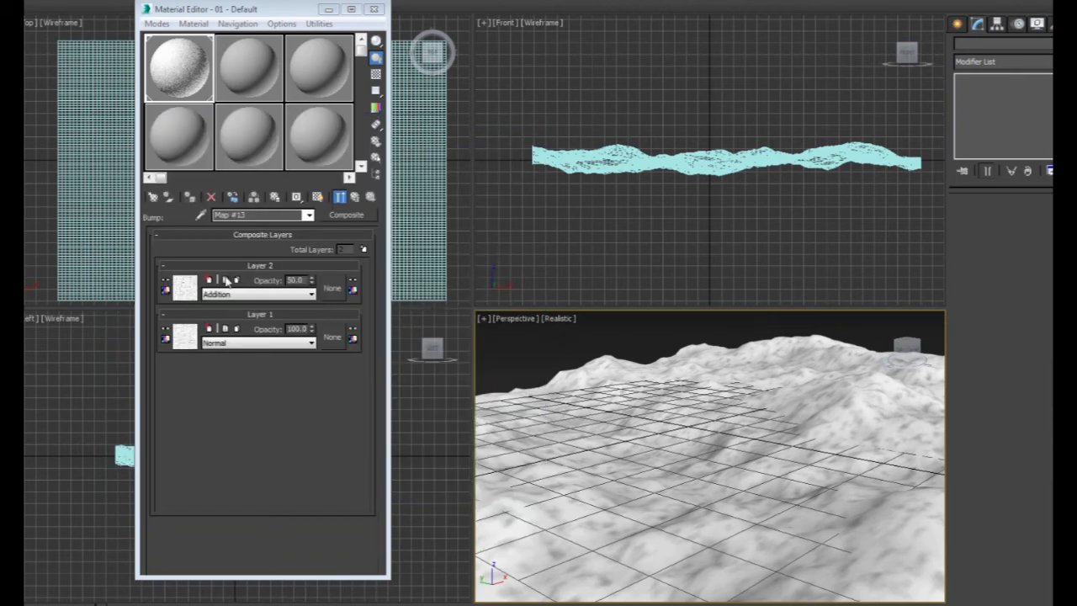
Step: Add a third layer to the Composite map, assign it a Noise map, and return to the Composite level
click(364, 250)
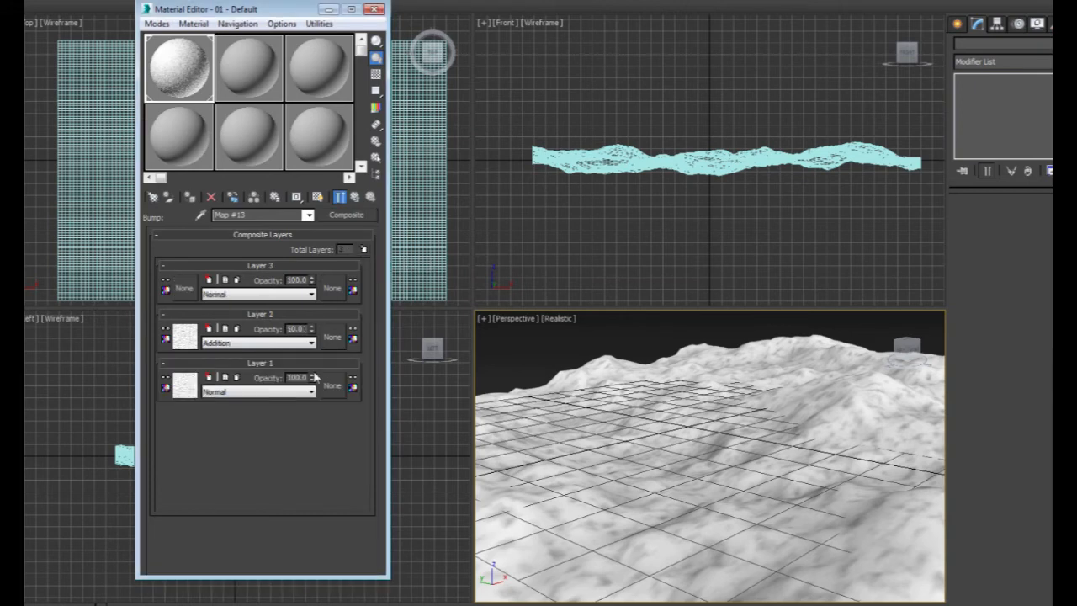
click(183, 288)
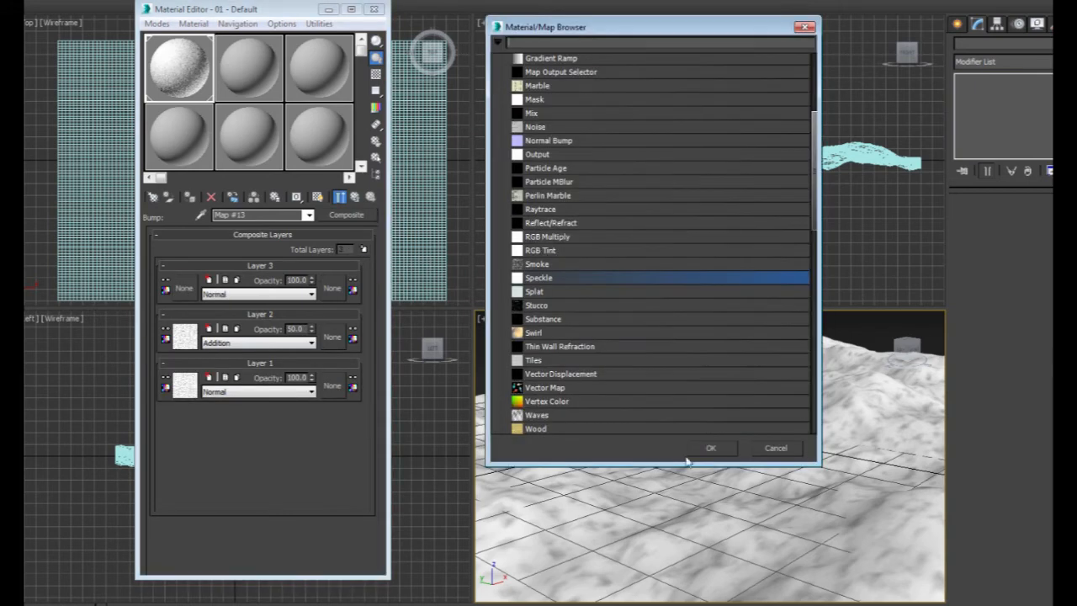
drag(814, 233, 817, 192)
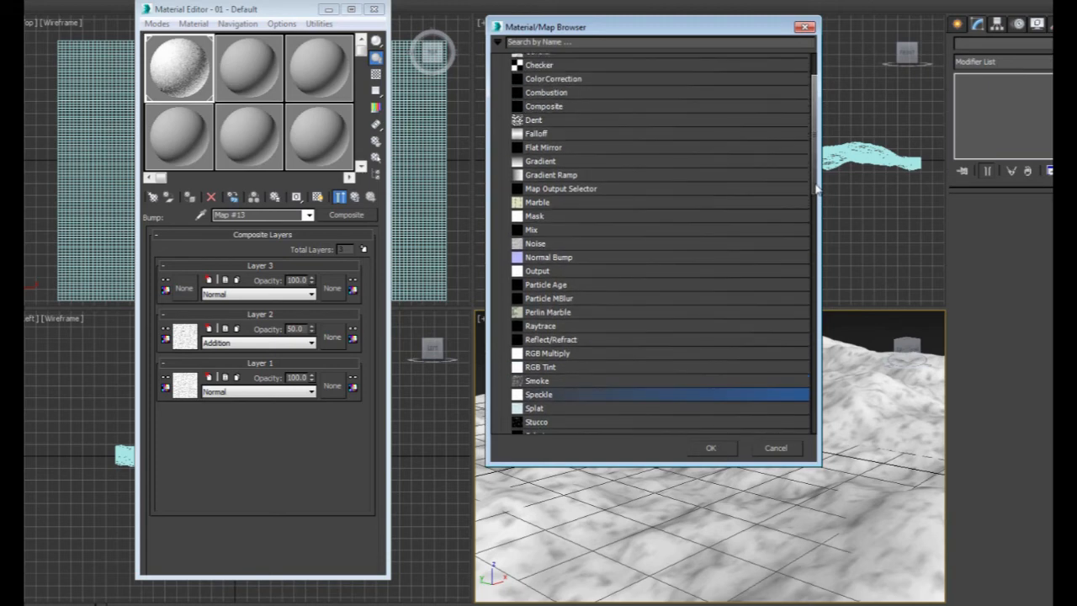
click(547, 244)
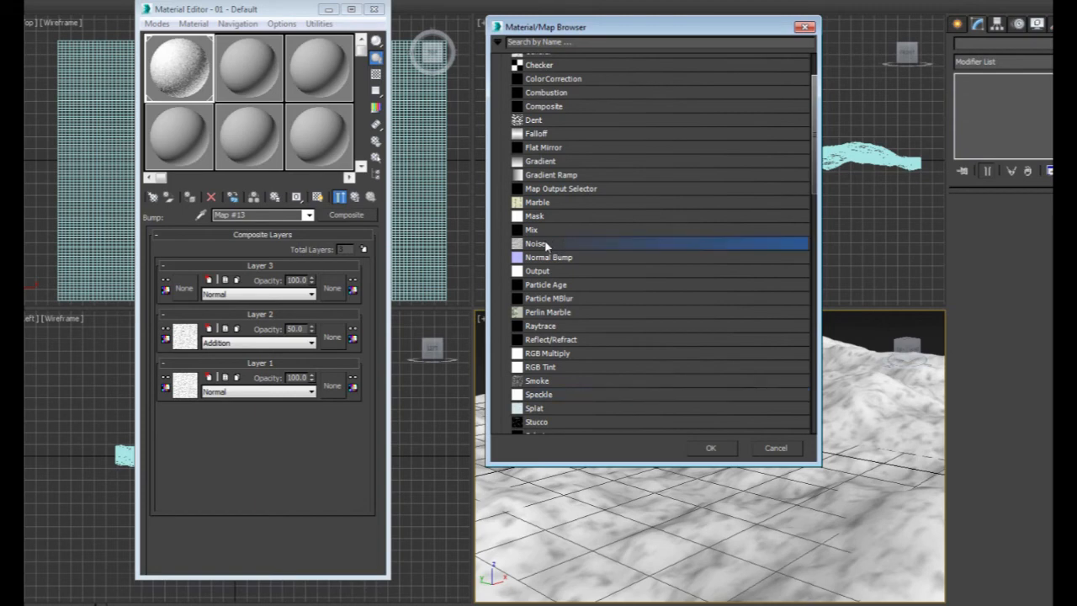
click(711, 448)
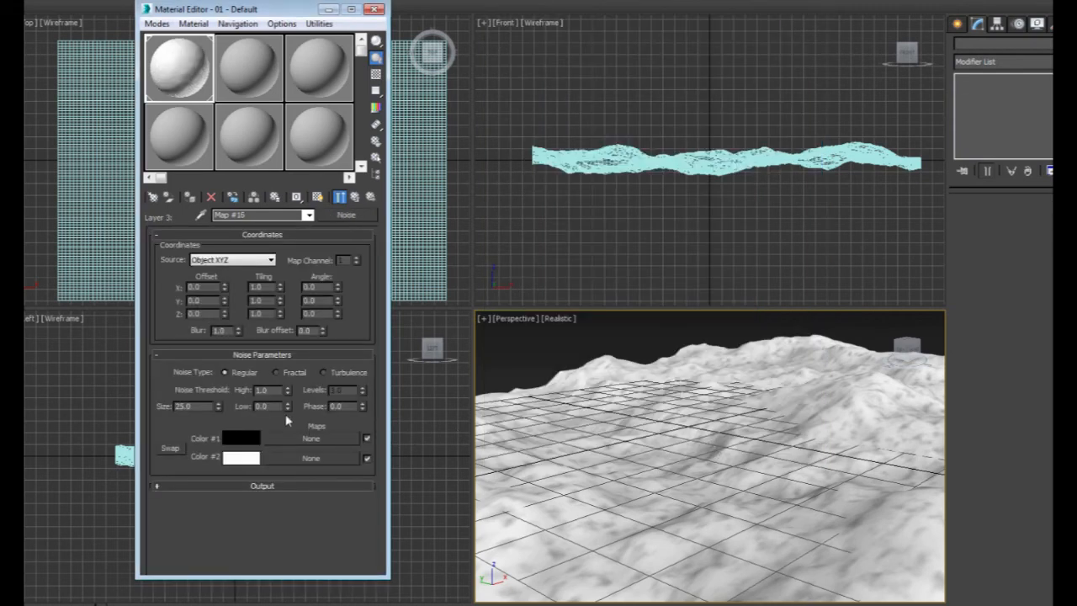
click(354, 196)
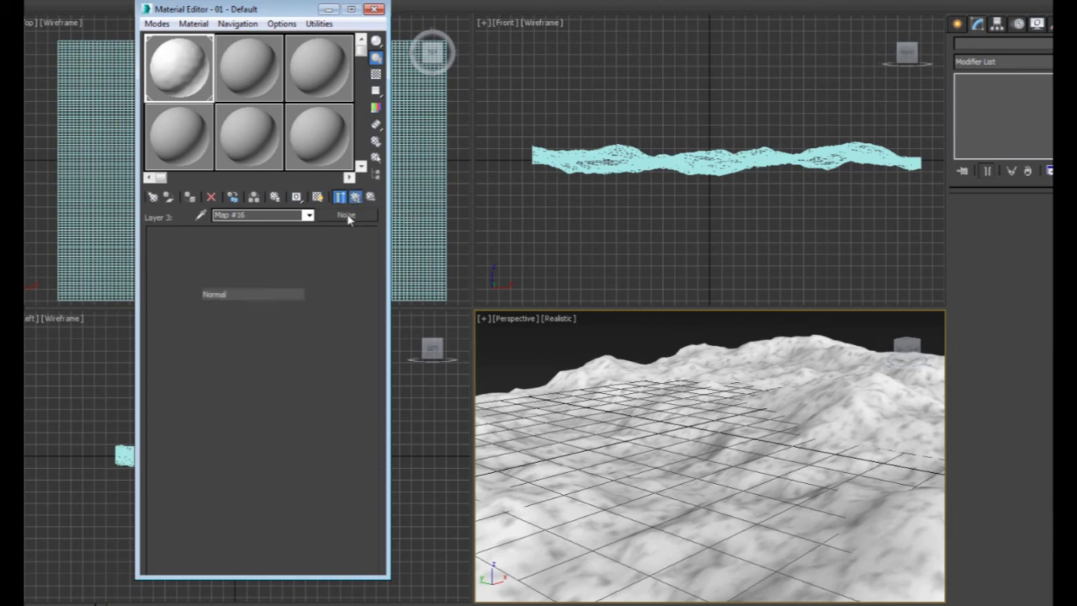
Step: Set Layer 3 to Addition with 50 opacity, then render the perspective view and place the render window beside the Material Editor
click(266, 294)
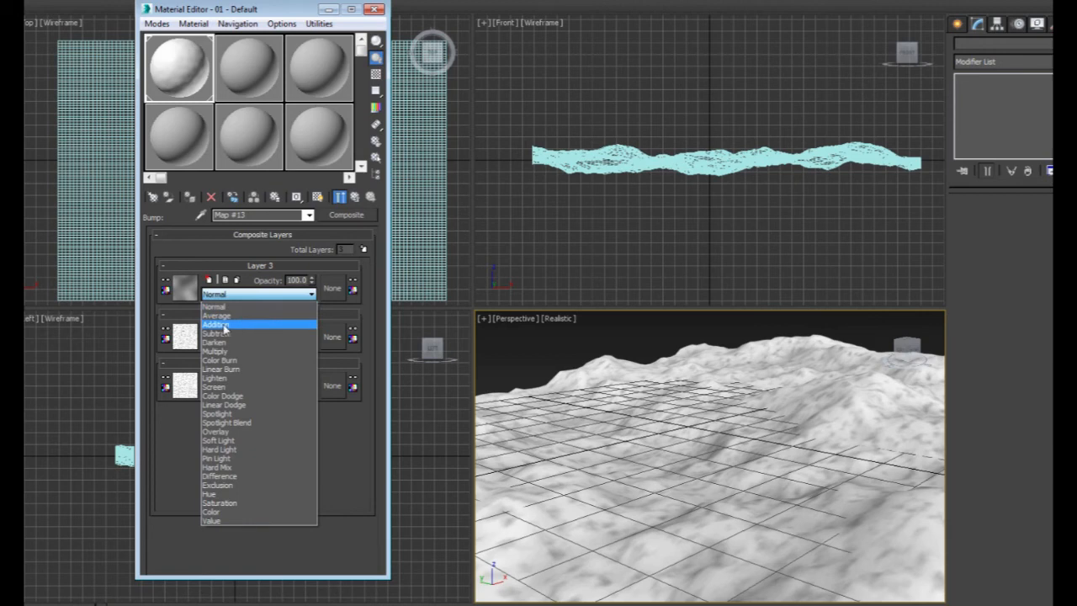
click(218, 326)
click(298, 280)
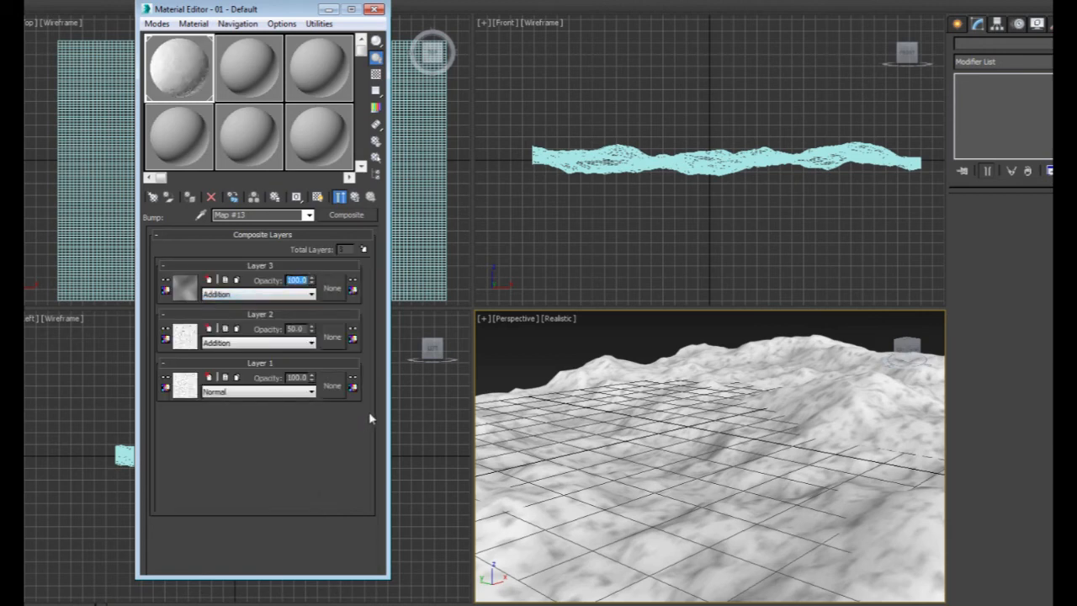
text(50)
click(302, 329)
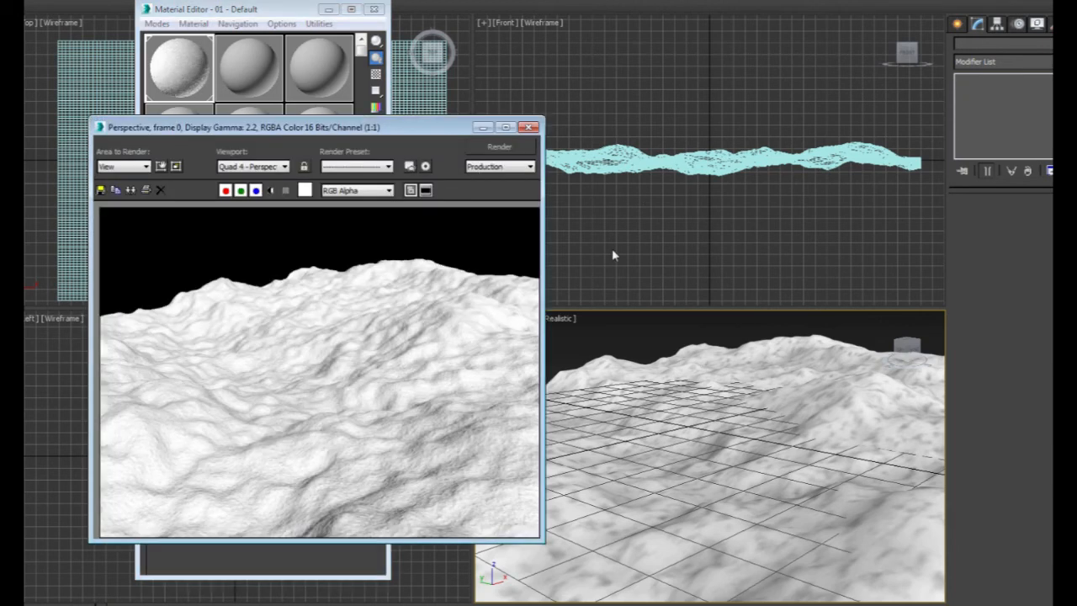
click(500, 148)
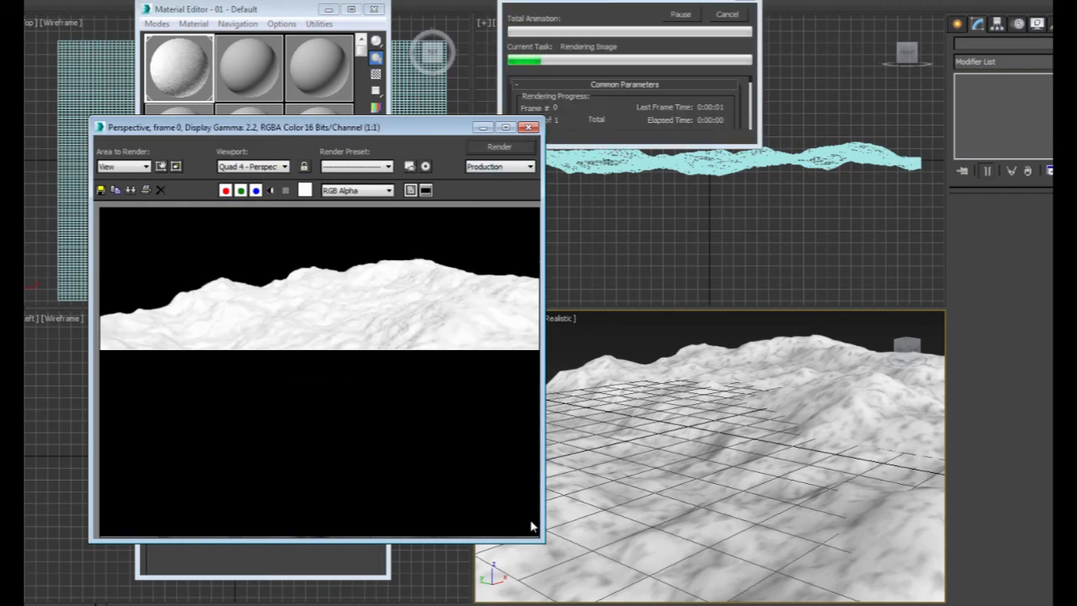
drag(396, 128, 809, 80)
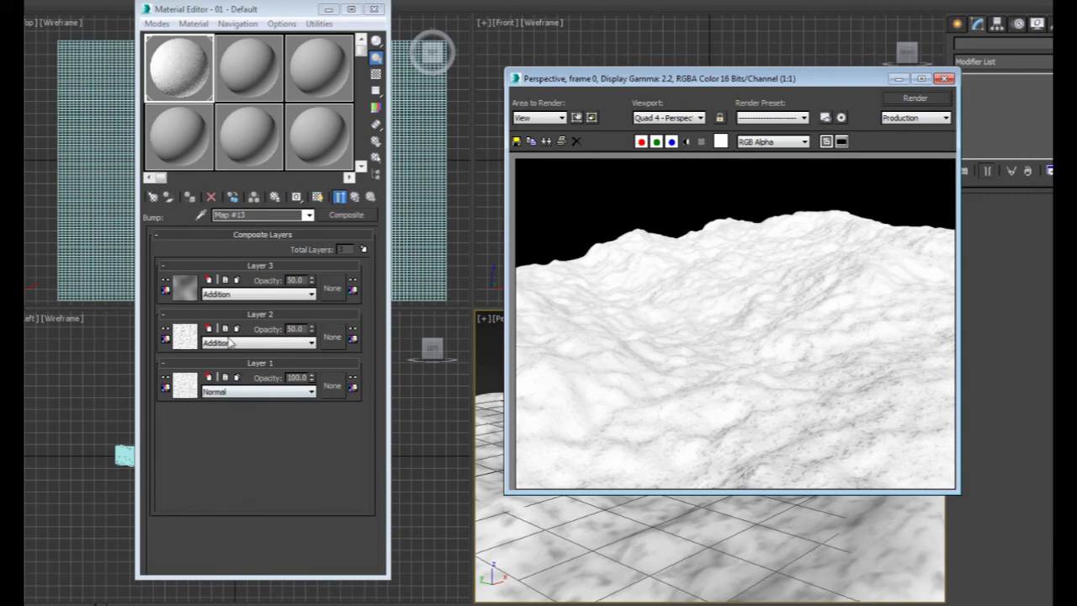
Step: Reduce Layer 3's opacity to 30 and render the perspective view again
click(285, 295)
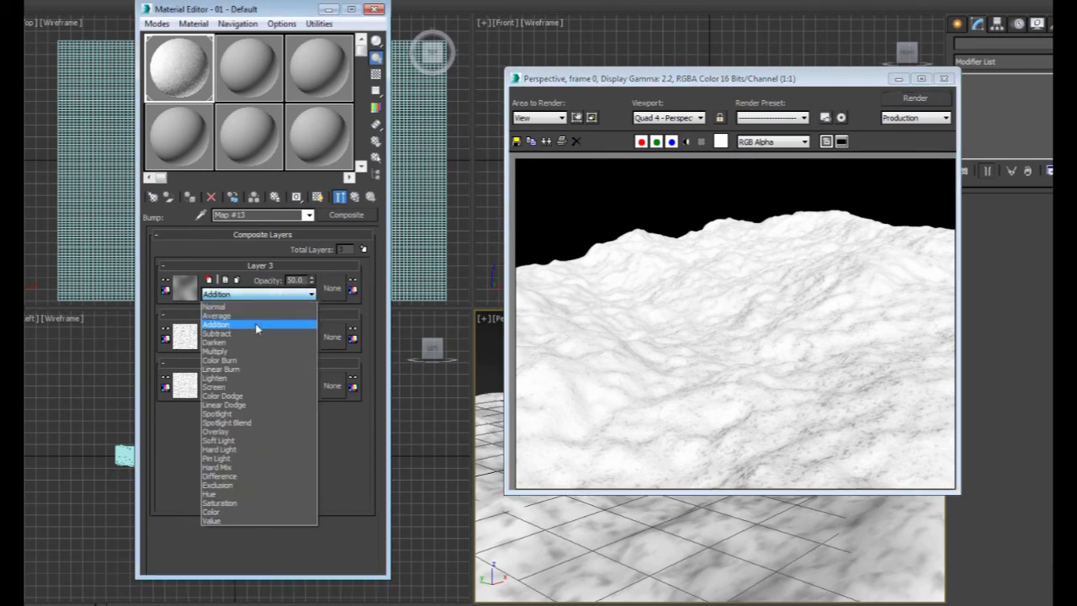
click(294, 280)
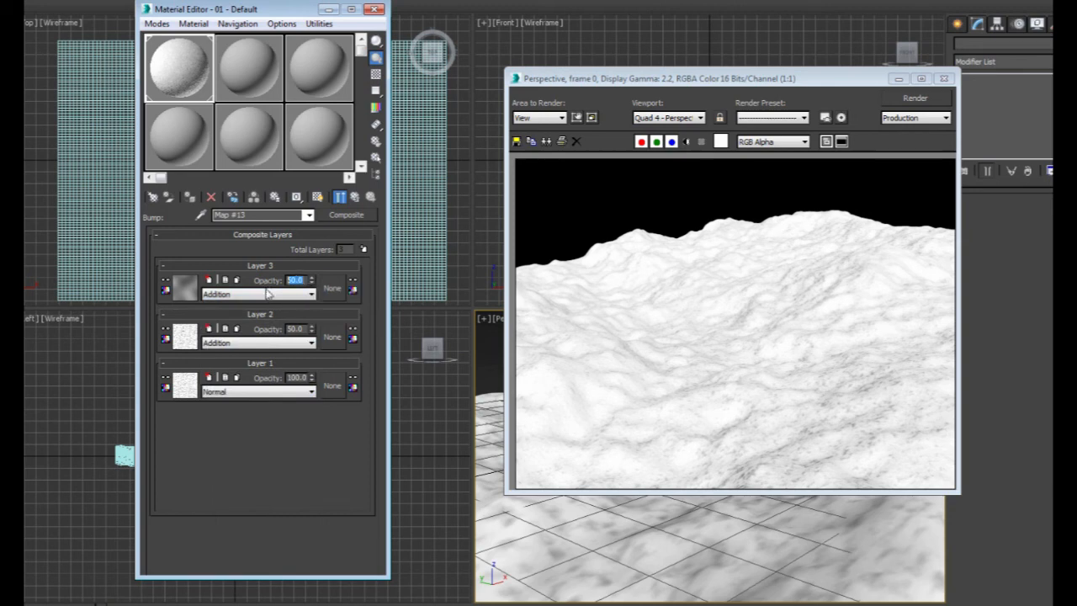
text(30)
click(914, 97)
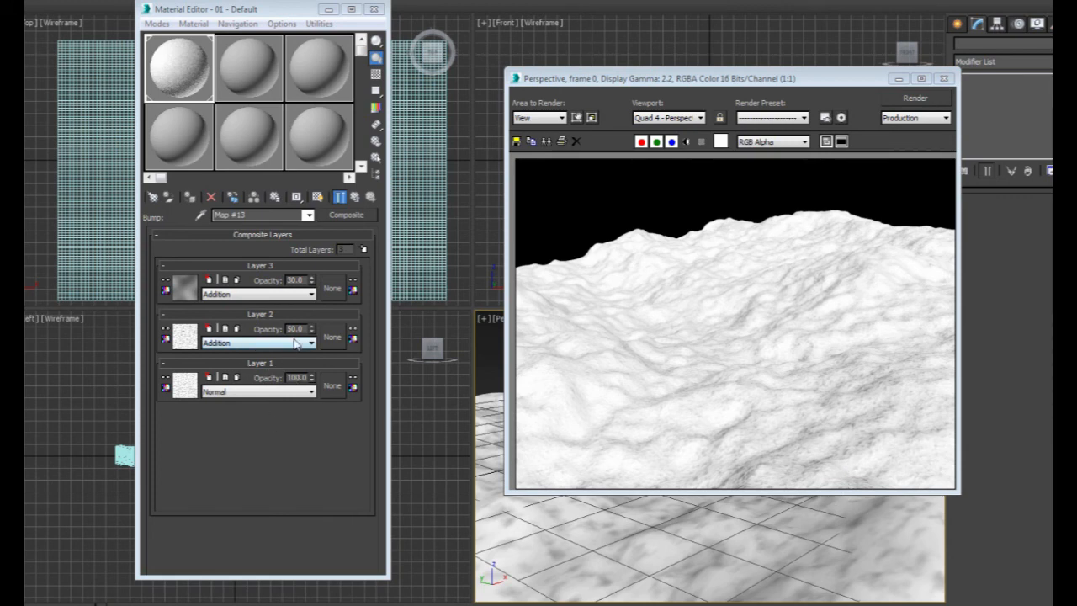
Step: Try the Subtract blend mode on Layer 3 and render the perspective view to compare
click(307, 293)
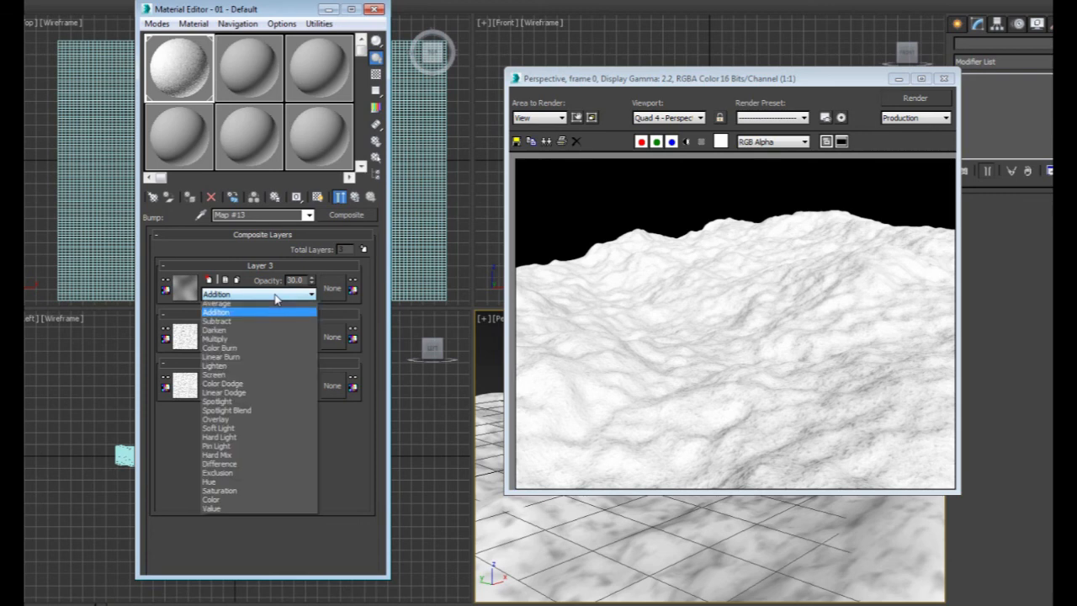
click(265, 333)
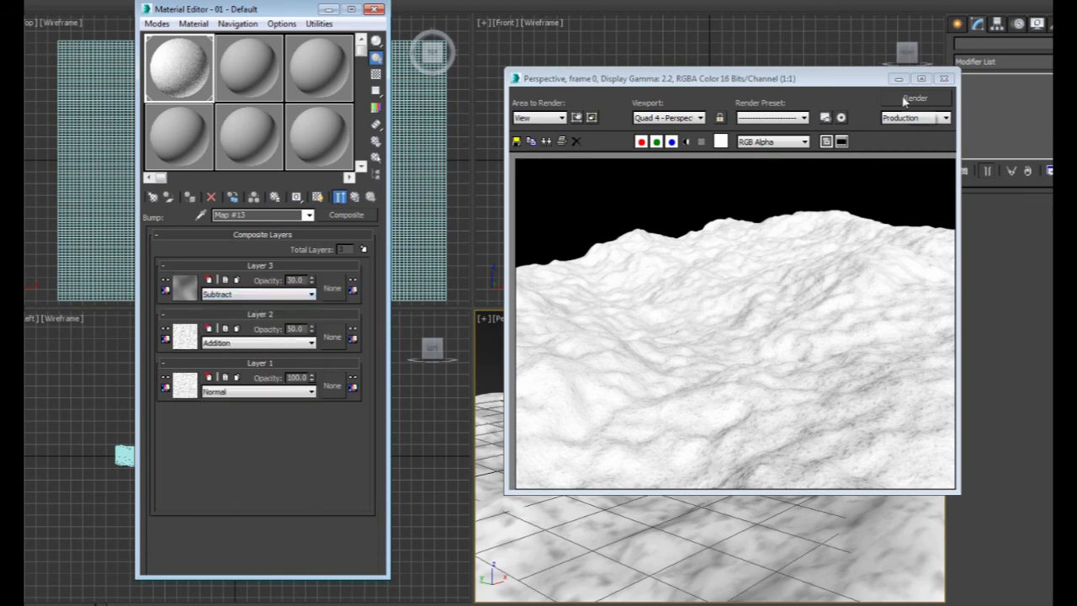
click(914, 98)
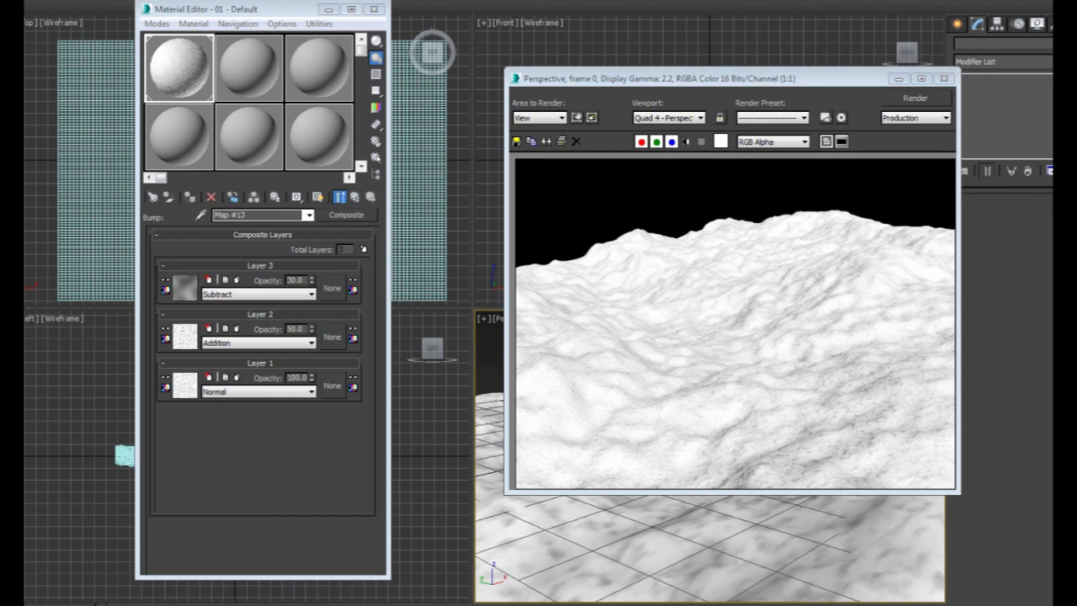
Step: Set Layer 3's blend mode to Normal and render the perspective view again
click(283, 295)
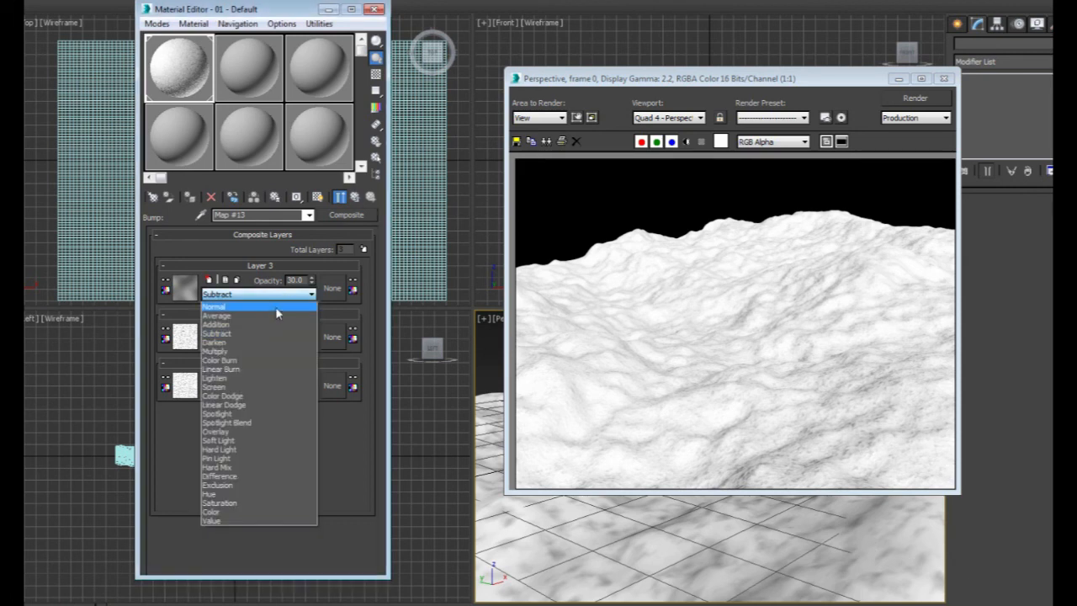
click(269, 307)
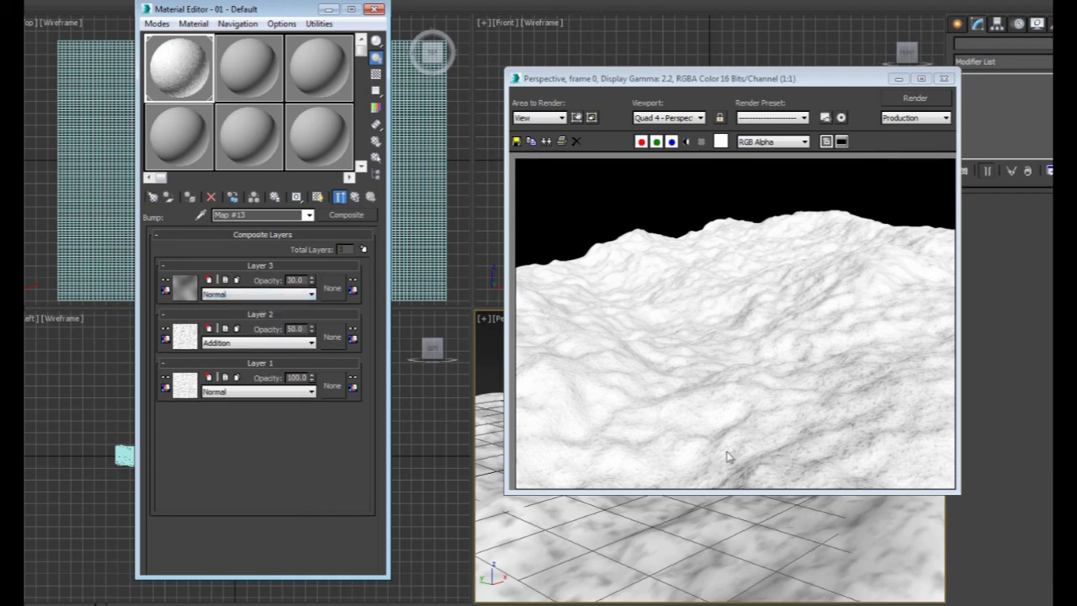
click(907, 101)
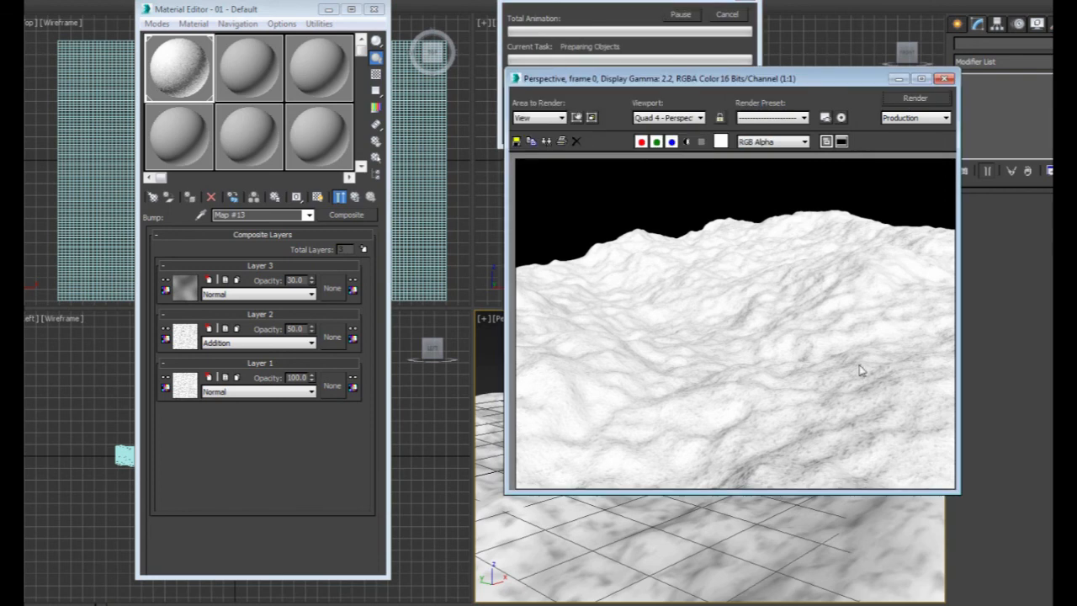